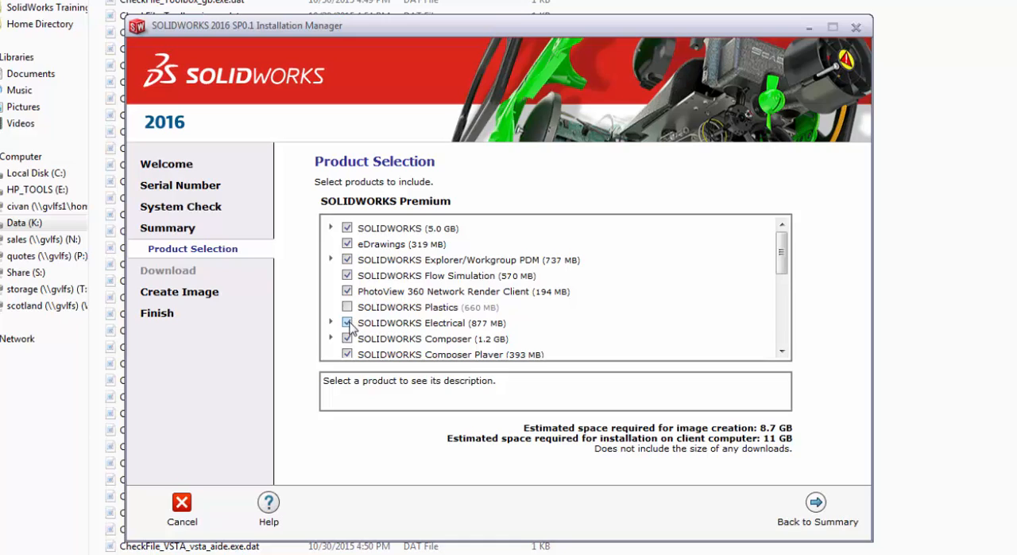
Exclude SOLIDWORKS PDM Client and SOLIDWORKS Motion from the product selection and return to the summary
scroll(350, 327, down, 1)
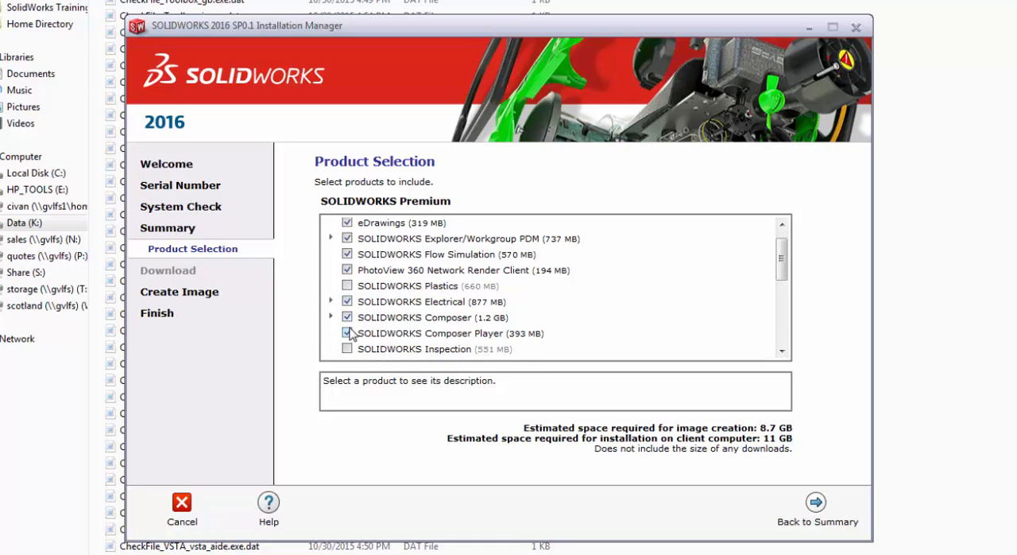
scroll(349, 334, down, 1)
scroll(346, 331, down, 1)
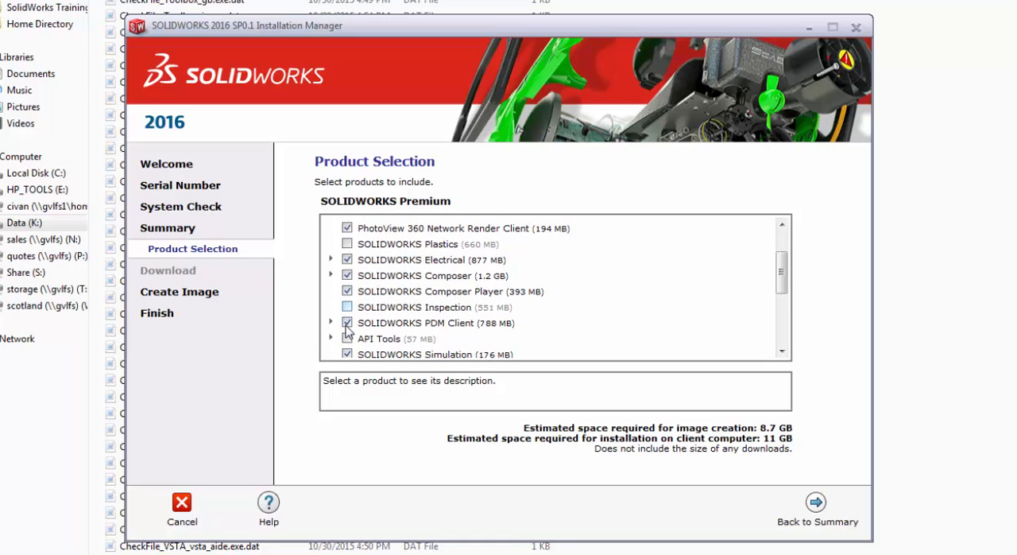
scroll(347, 327, down, 1)
click(347, 302)
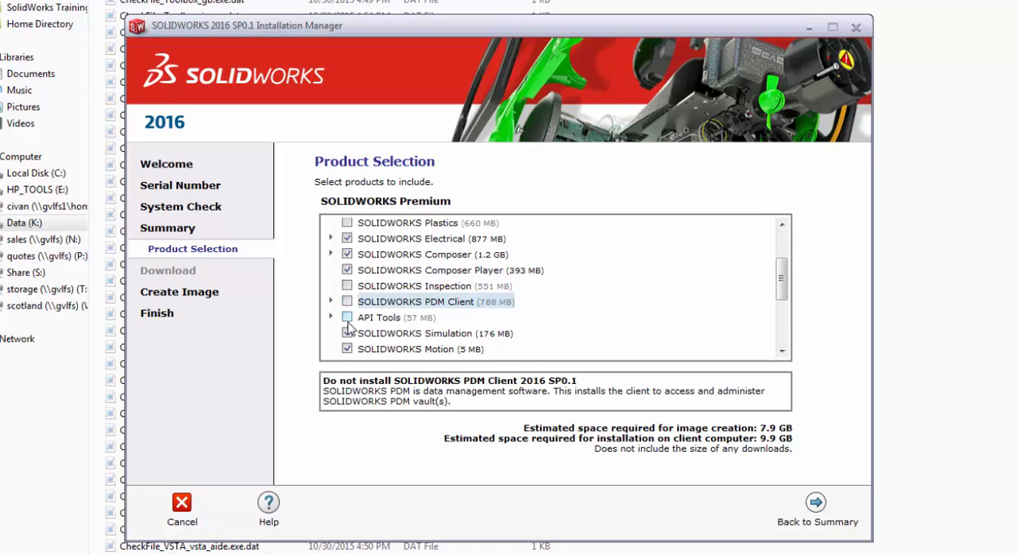
click(347, 349)
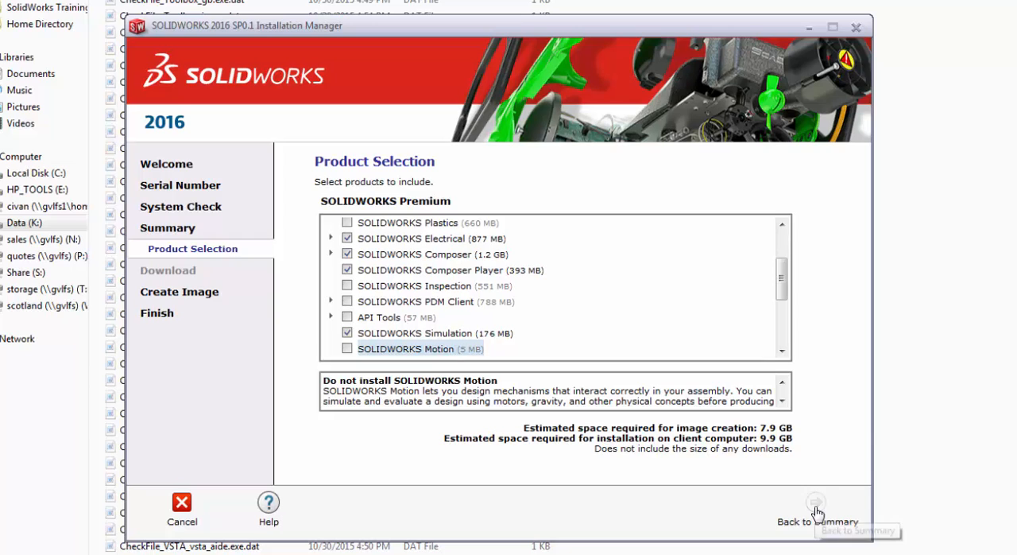
click(816, 503)
Check the new image location and the source folder of the administrative image, keeping both as they are
scroll(617, 425, down, 1)
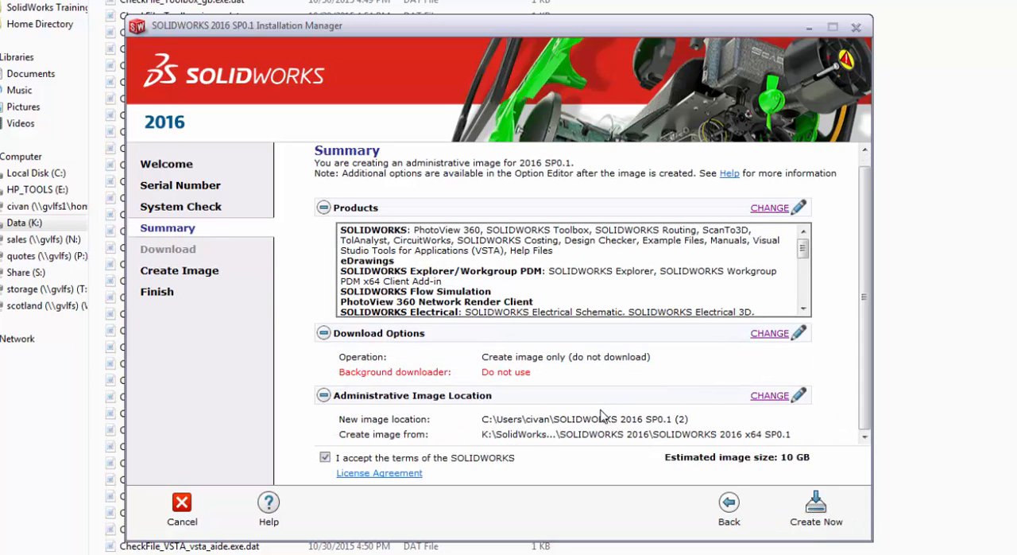
click(766, 395)
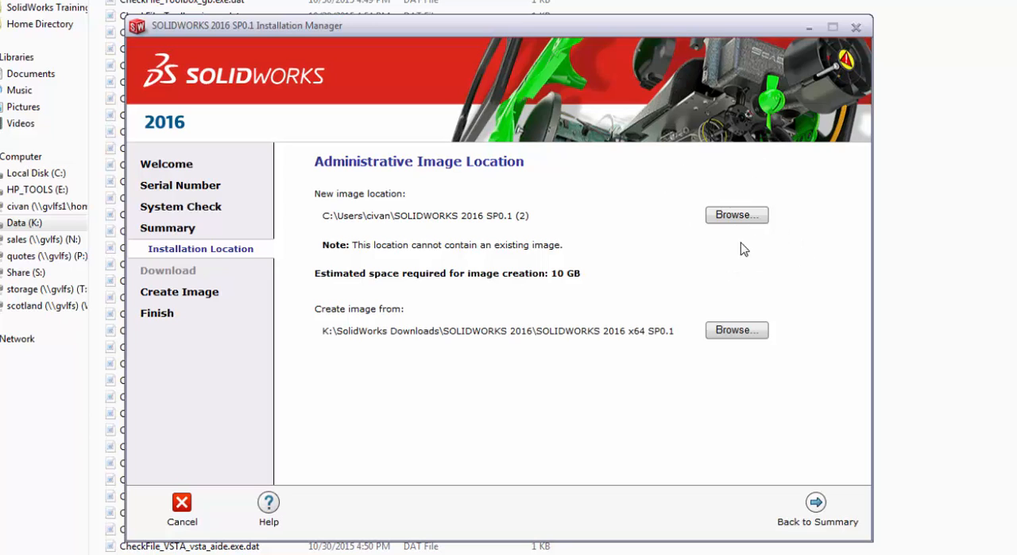
click(818, 506)
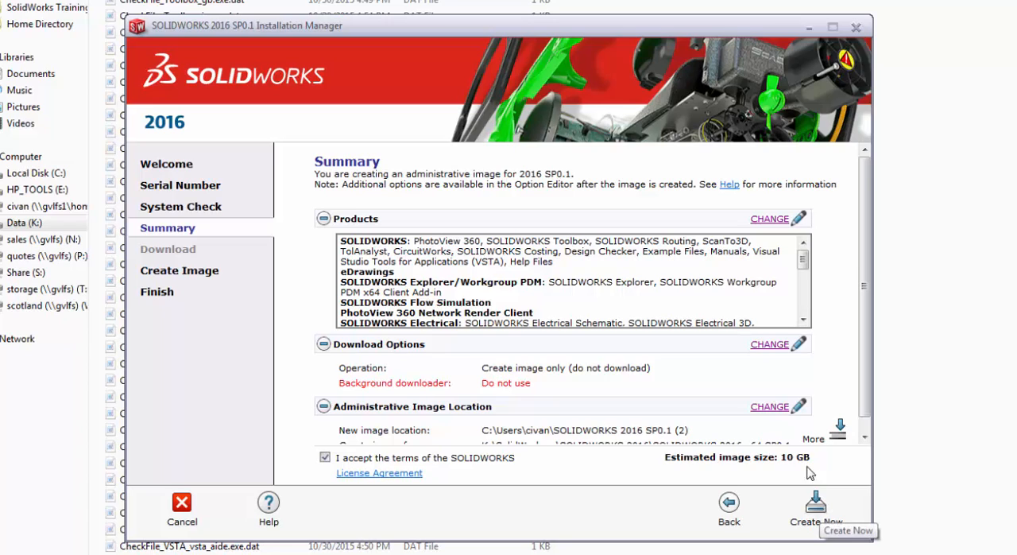
Create the administrative image with the license terms accepted and open it for customization
scroll(843, 404, down, 1)
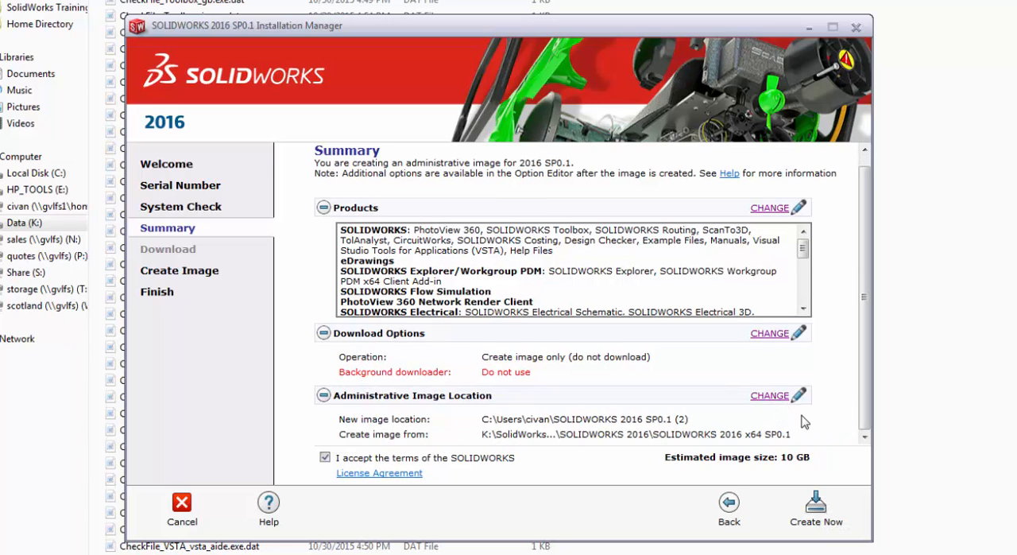
click(332, 473)
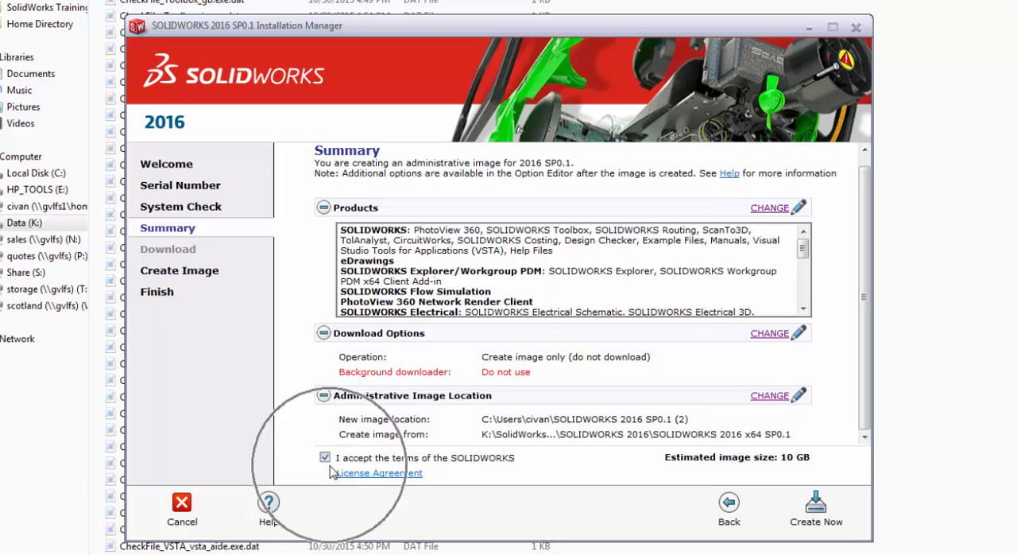
click(815, 509)
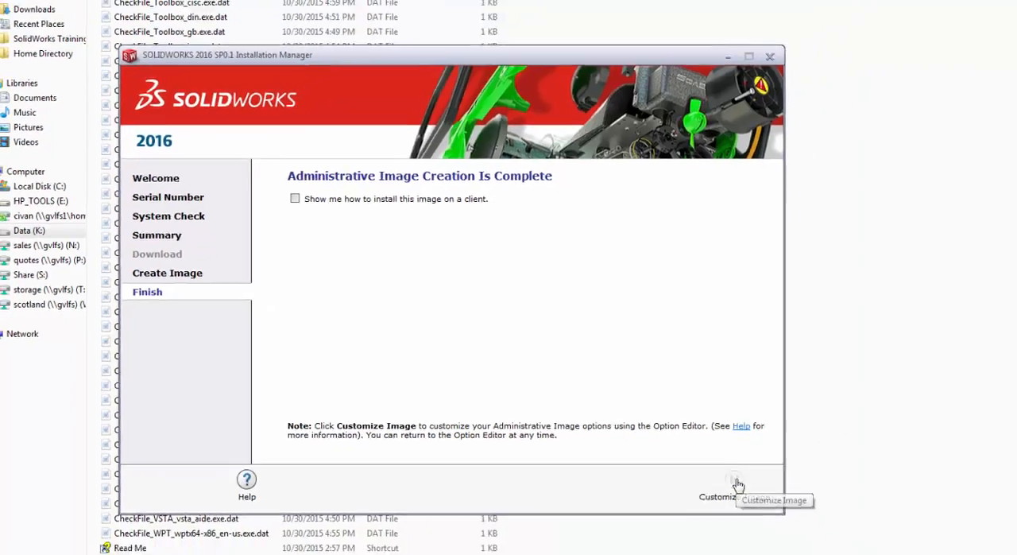
click(737, 484)
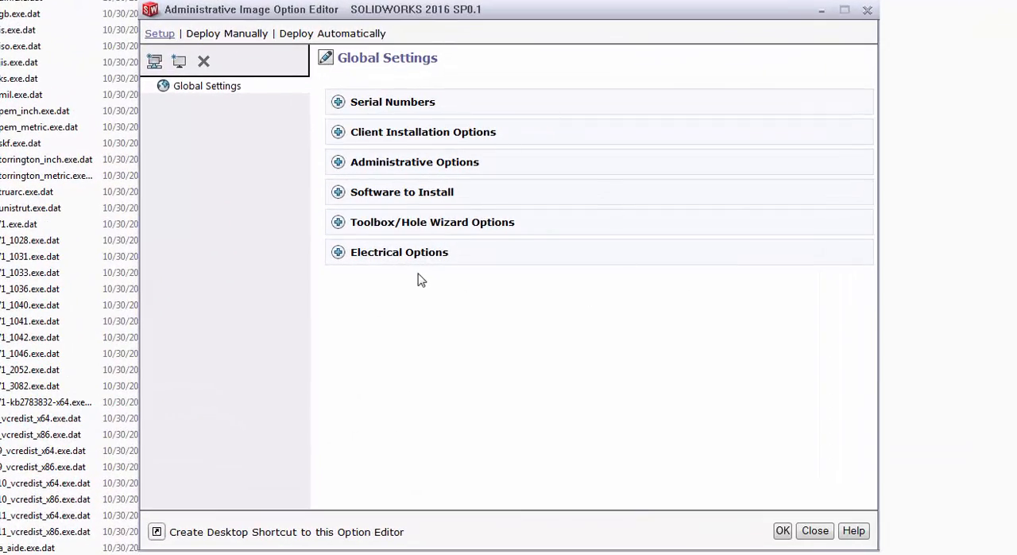
Set client installations to create a new major version, with a custom uninstall of the previous version that removes program files and registry entries
key(ctrl)
click(339, 132)
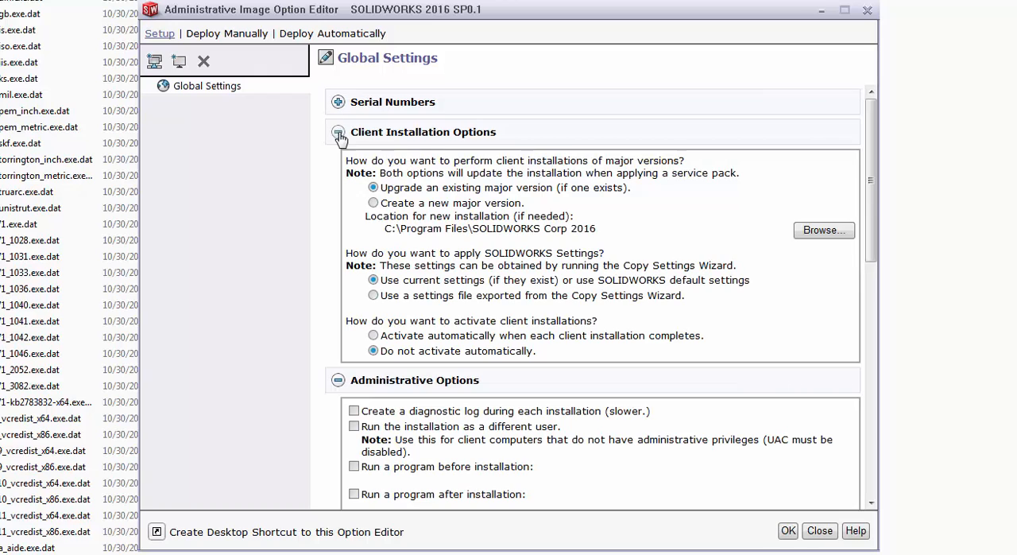
click(373, 203)
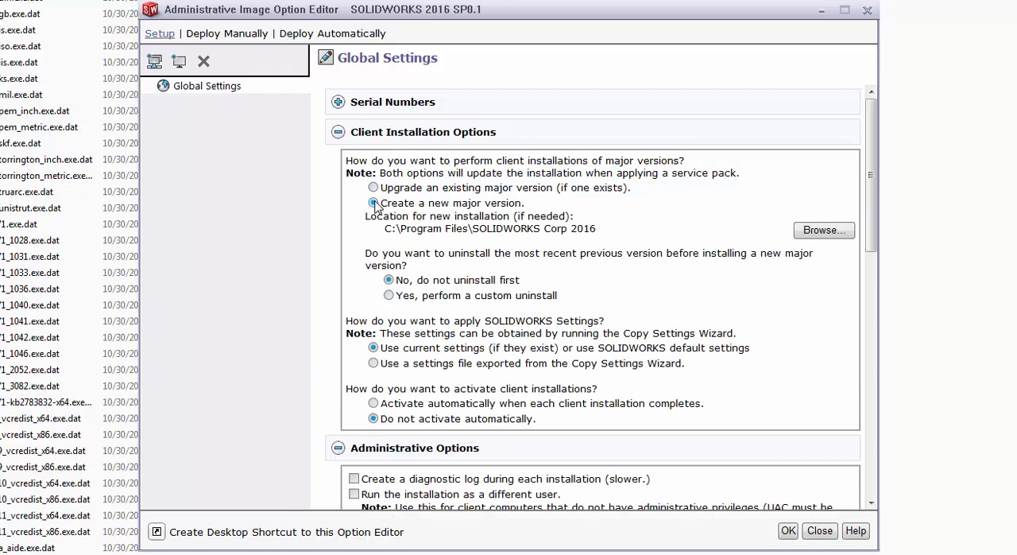
key(ctrl)
click(389, 296)
key(ctrl)
key(ctrl)
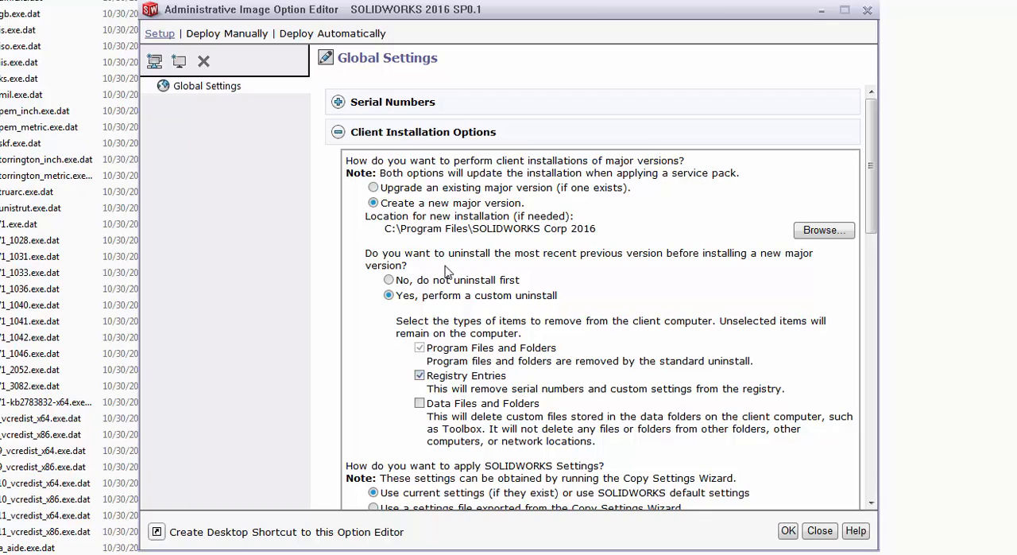
click(420, 403)
click(339, 134)
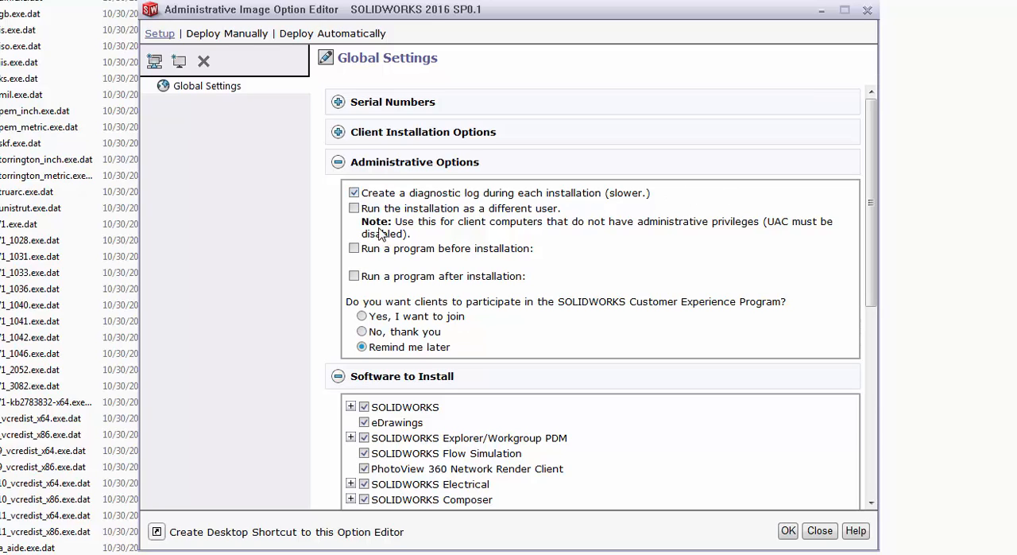
Run the installation as a different user with the Administrator login and its password, and choose to join the Customer Experience Program
click(355, 209)
click(501, 250)
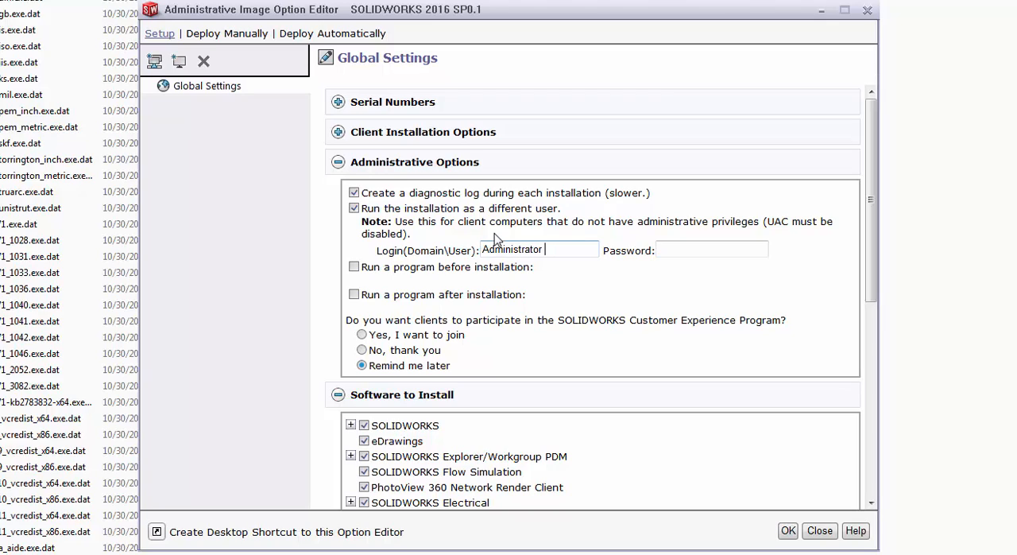
key(Tab)
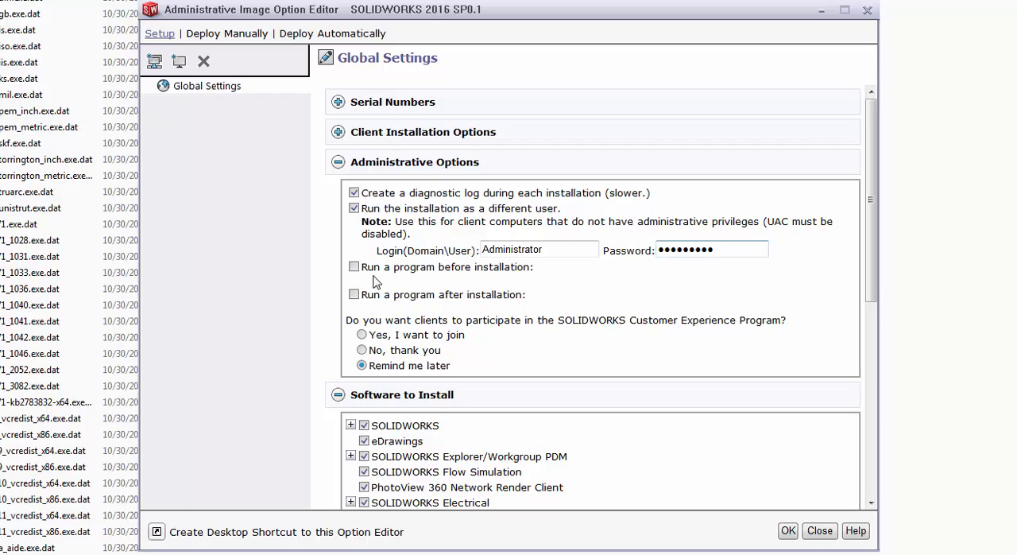
click(362, 335)
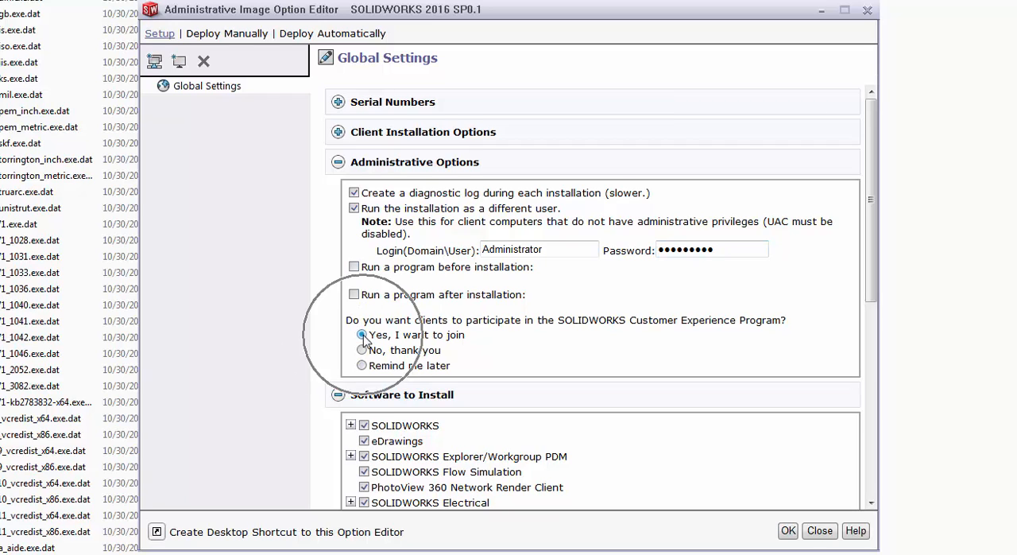
click(338, 161)
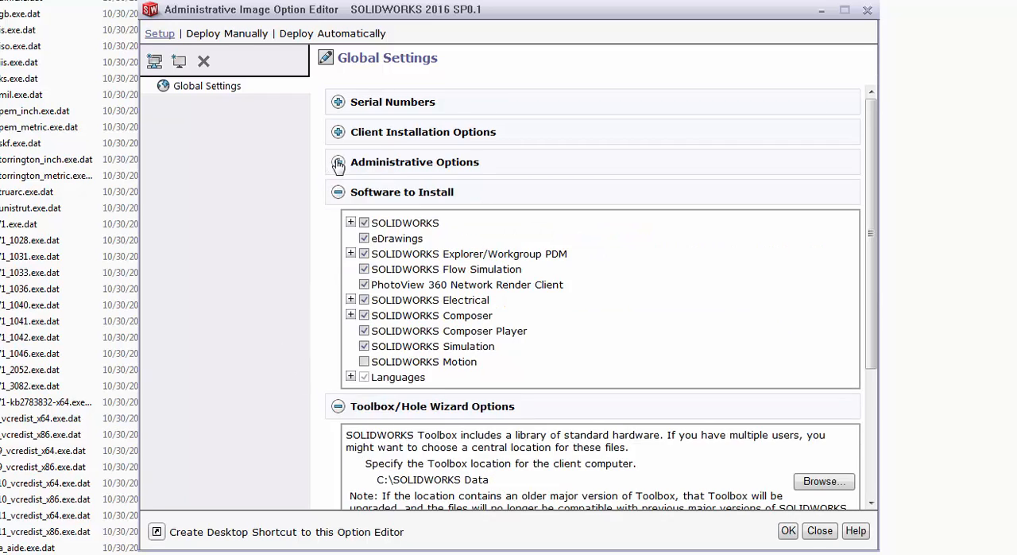
Check the 'tew' user's password field in the Electrical Options and apply the global settings
scroll(460, 292, down, 3)
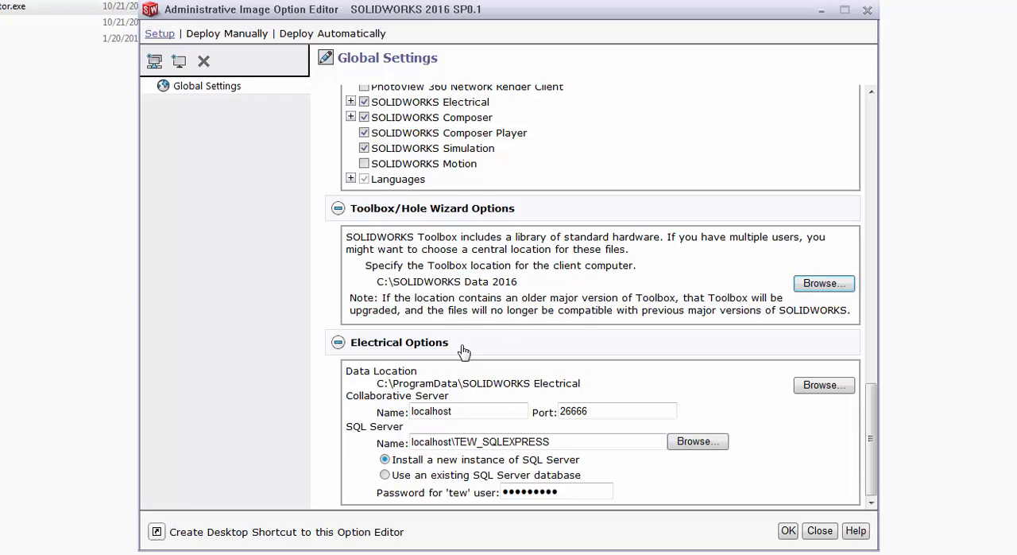
double_click(545, 489)
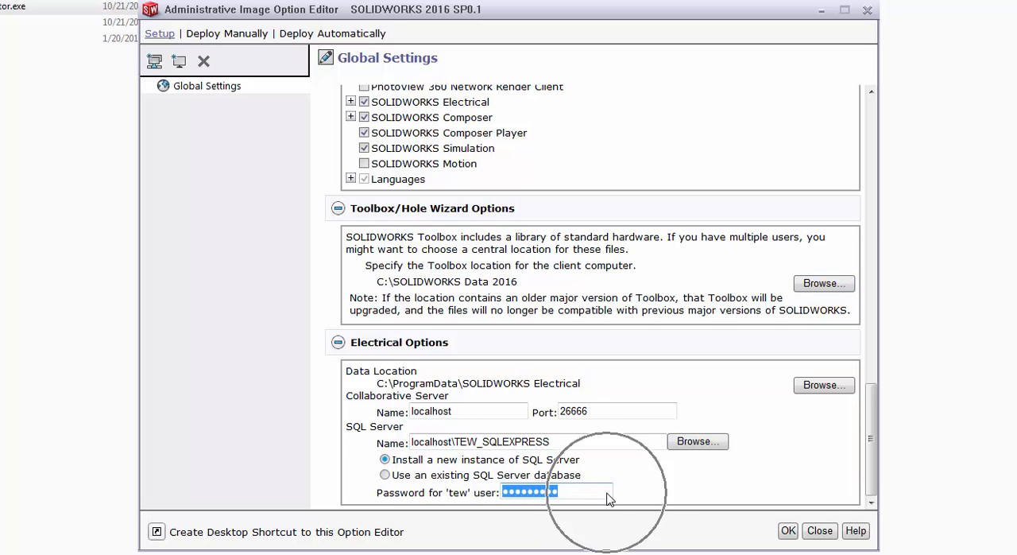
click(788, 530)
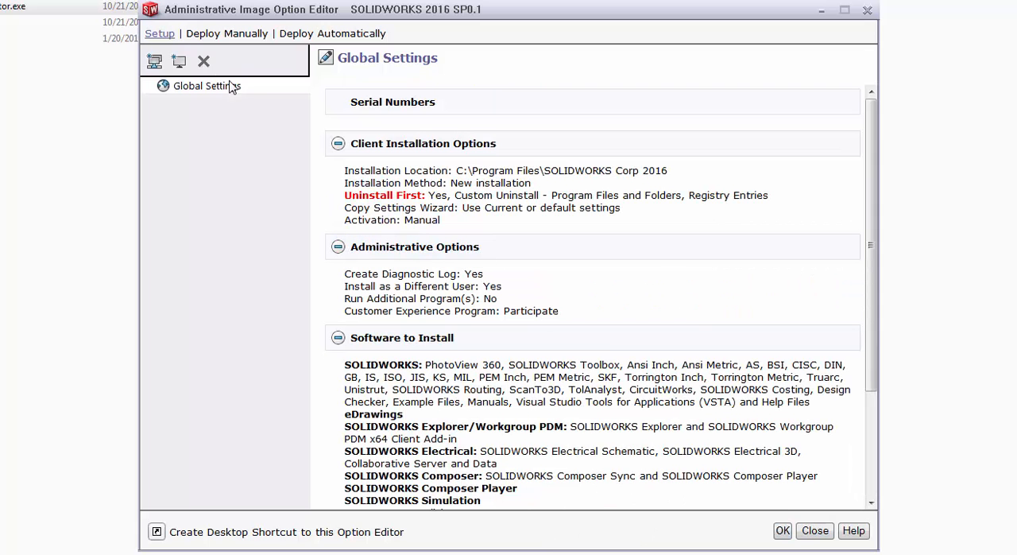
Start adding multiple machines and include 4530S-HP and 53B28A54C295440 from the TPM-GRN domain
click(180, 62)
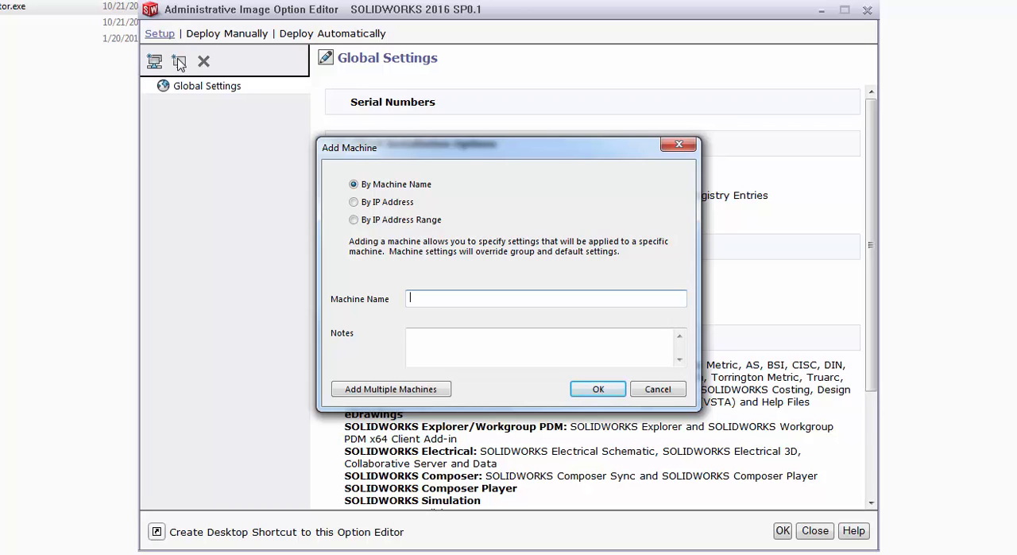
click(385, 389)
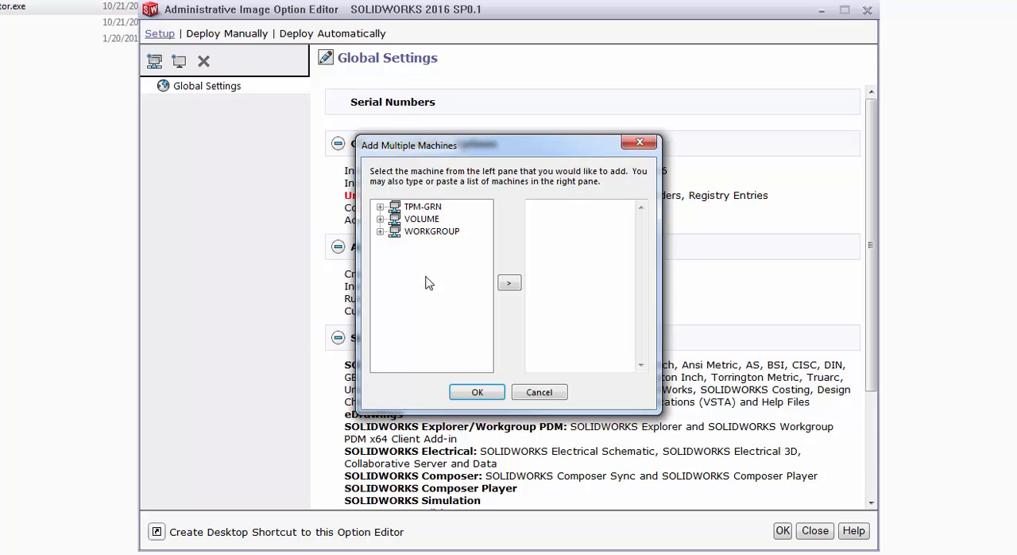
click(380, 207)
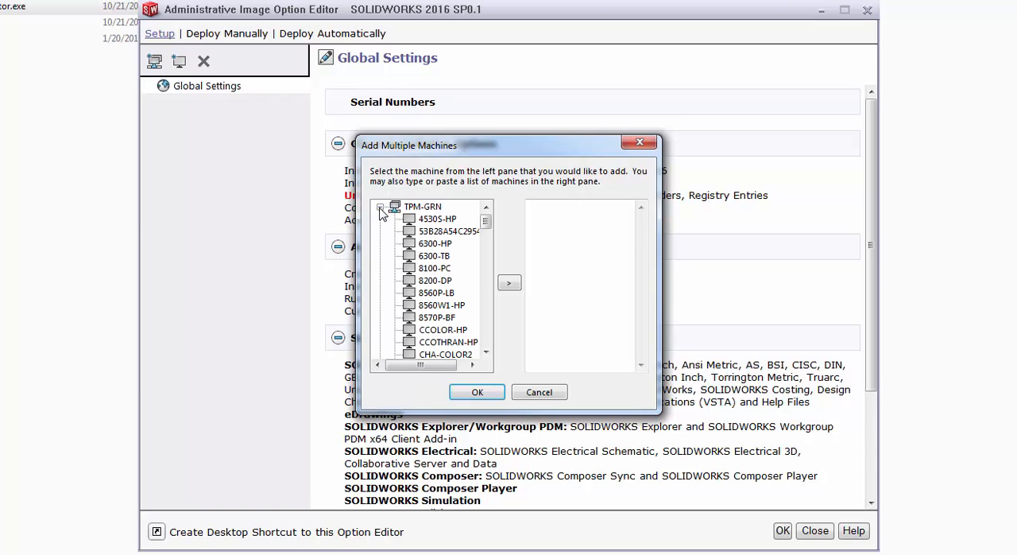
click(409, 222)
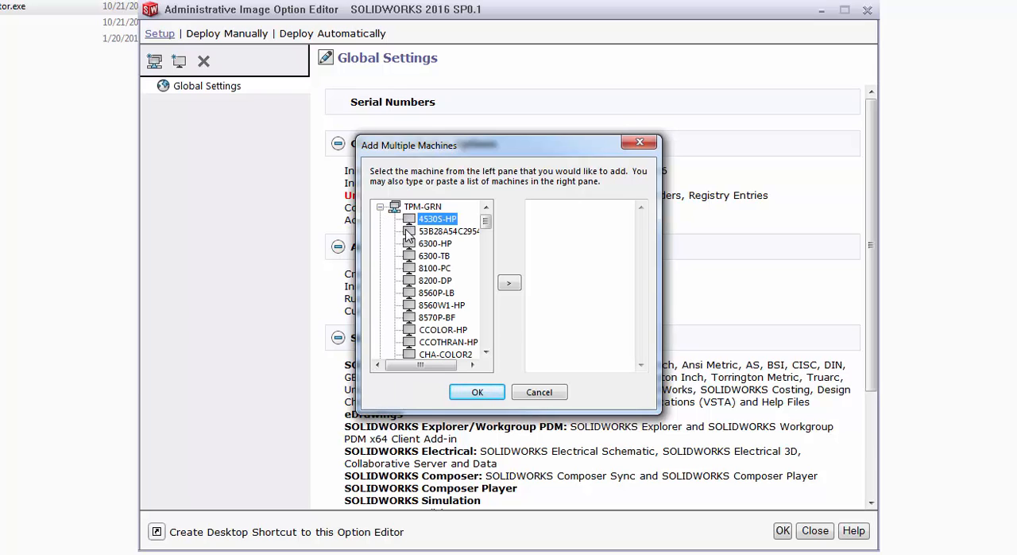
click(509, 283)
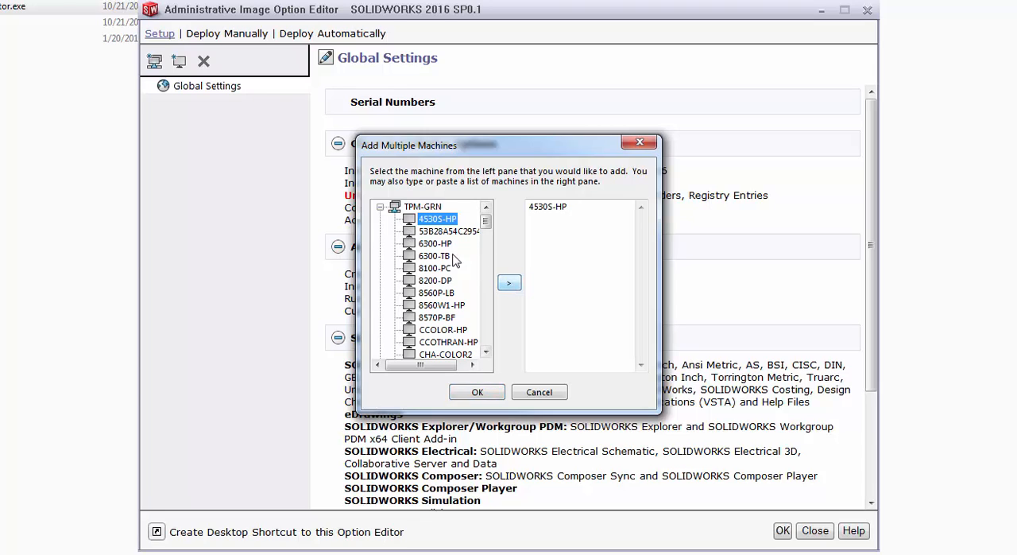
click(422, 231)
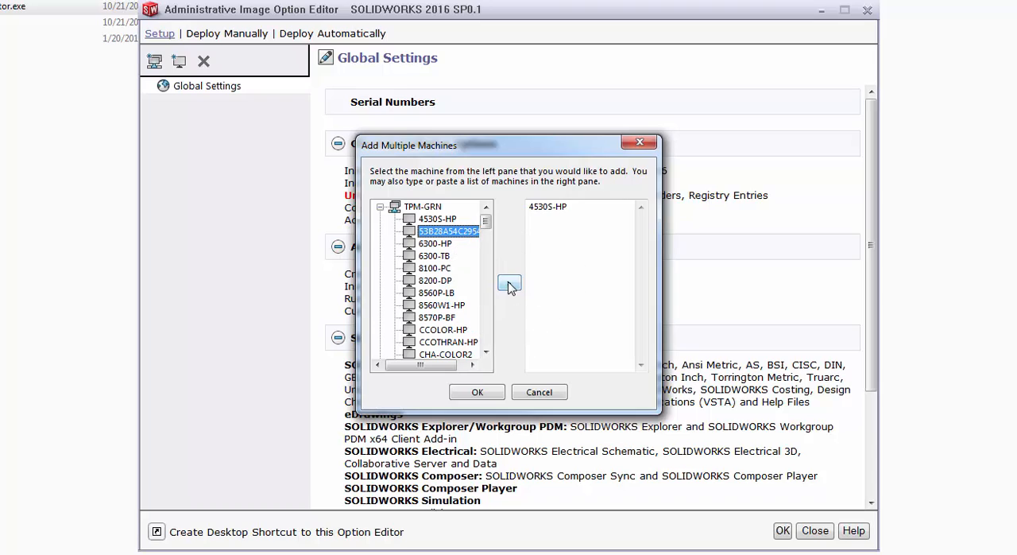
click(509, 285)
Include the machines 6300-HP, 6300-TB, 8100-PC and 8200-DP and confirm the list of added machines
click(430, 245)
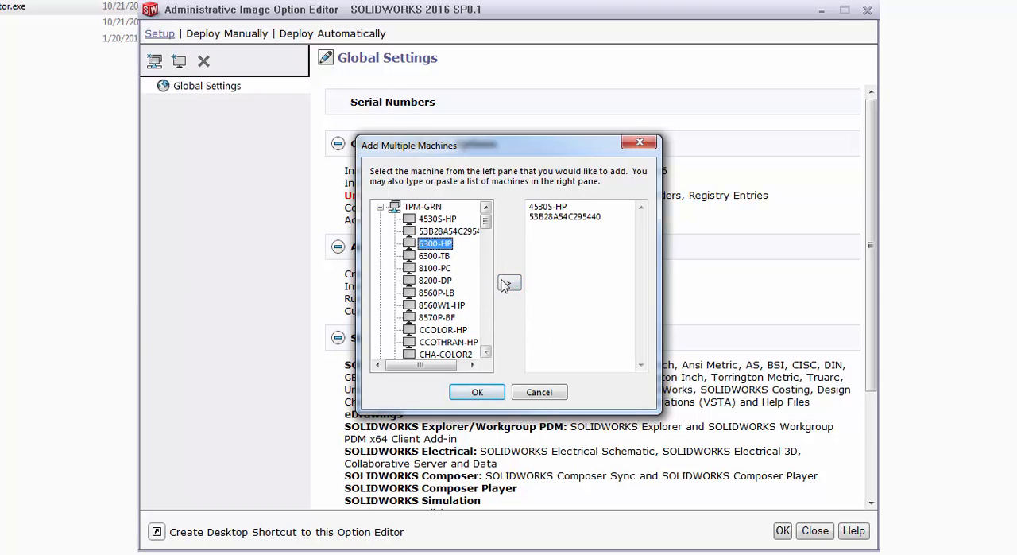
click(509, 283)
click(442, 256)
click(510, 283)
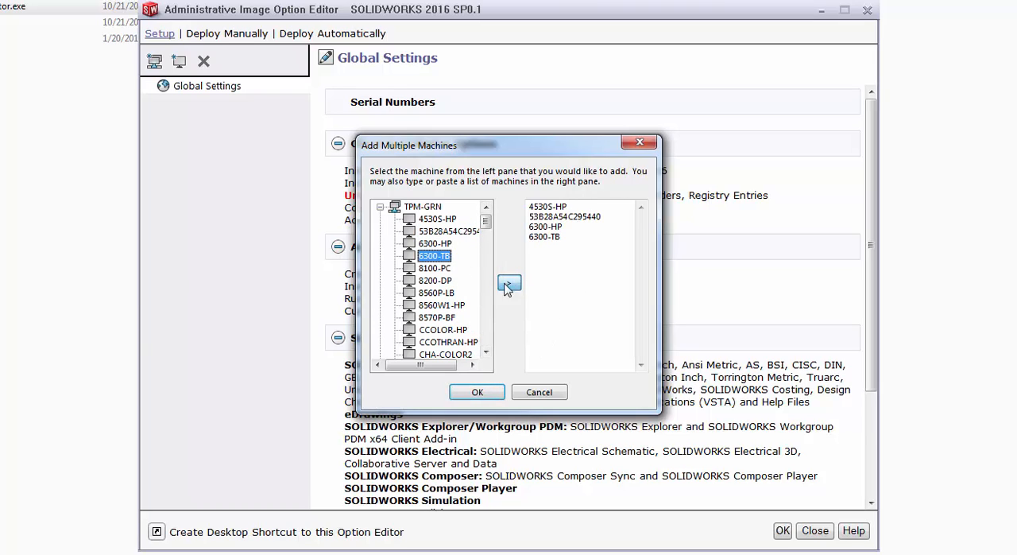
click(442, 269)
click(509, 283)
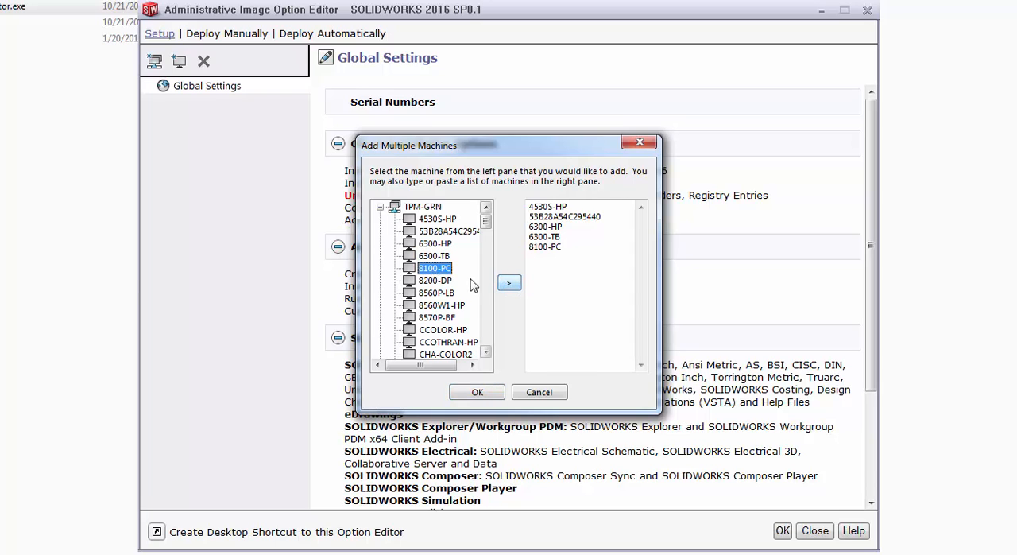
click(444, 281)
click(509, 283)
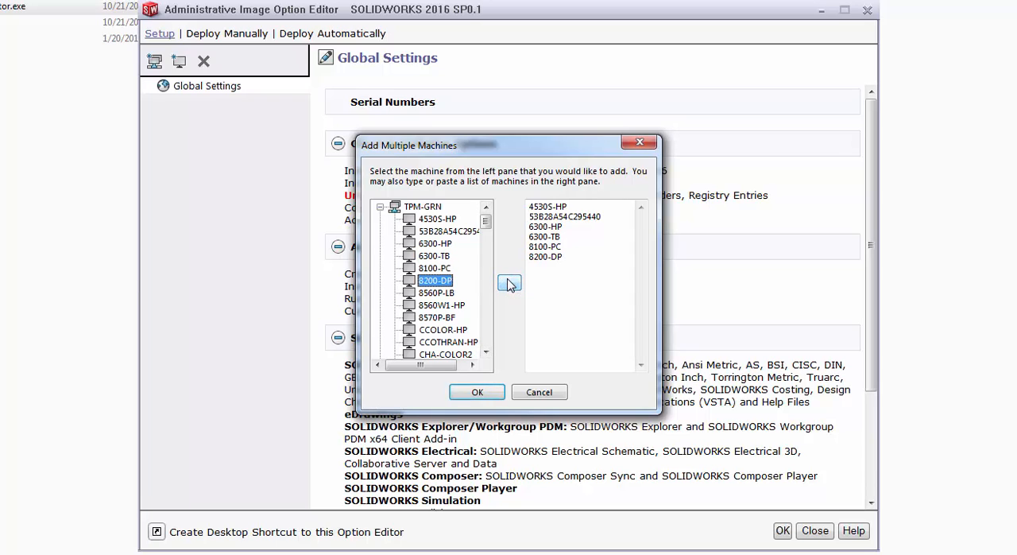
click(483, 393)
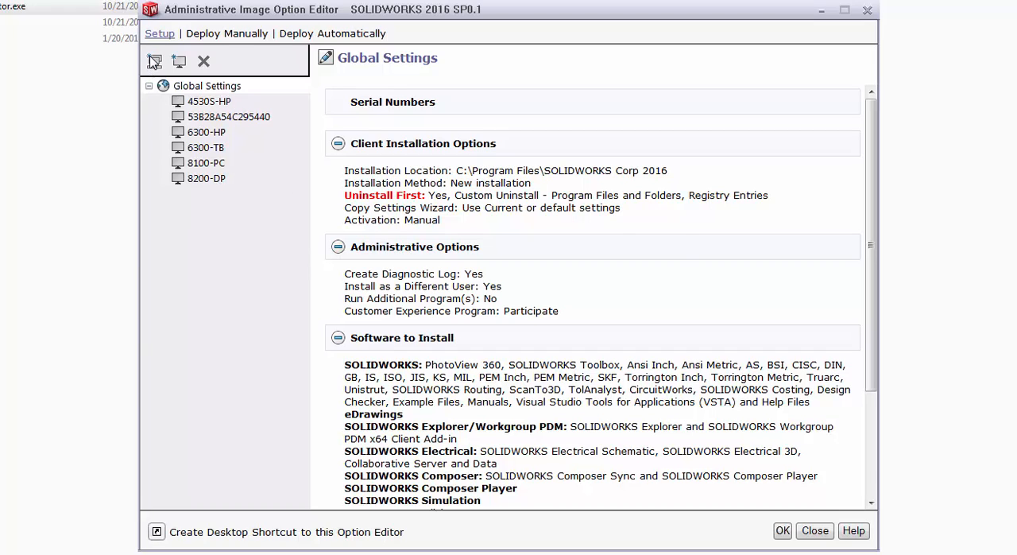
Add a machine group named Simulation Group to the global settings
click(154, 61)
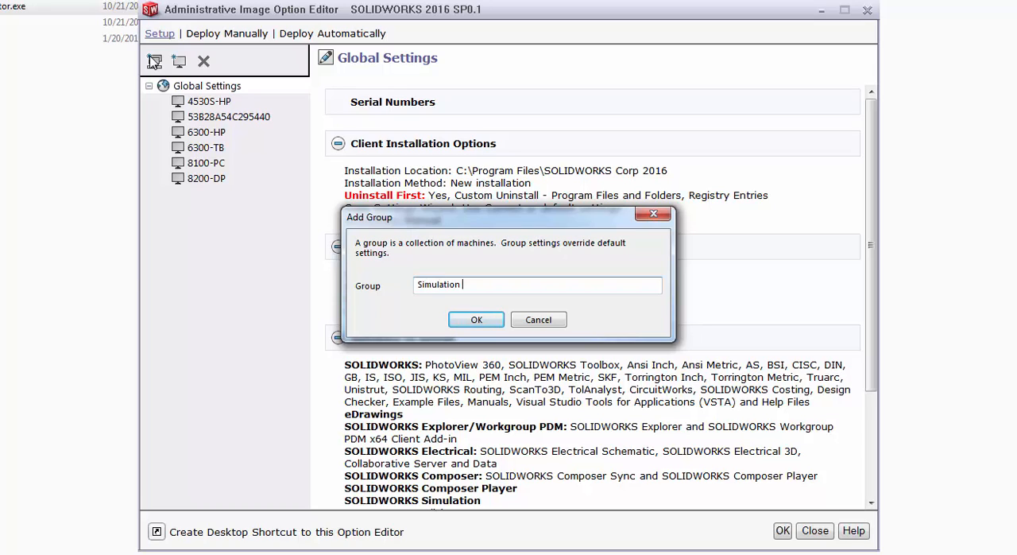
key(Return)
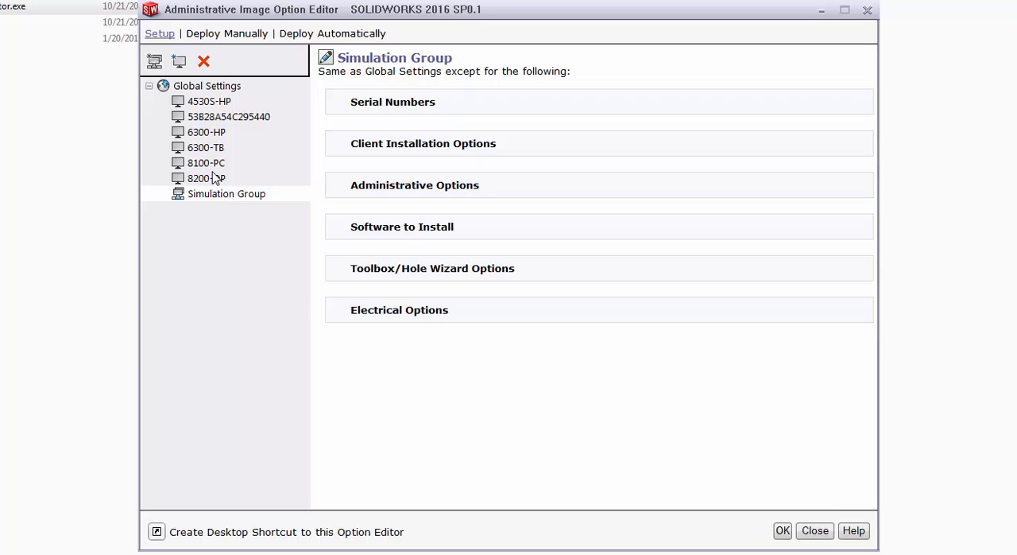
Move the machines 4530S-HP, 53B28A54C295440, 6300-HP and 8200-DP into the Simulation Group and check the resulting grouping
drag(209, 102, 205, 149)
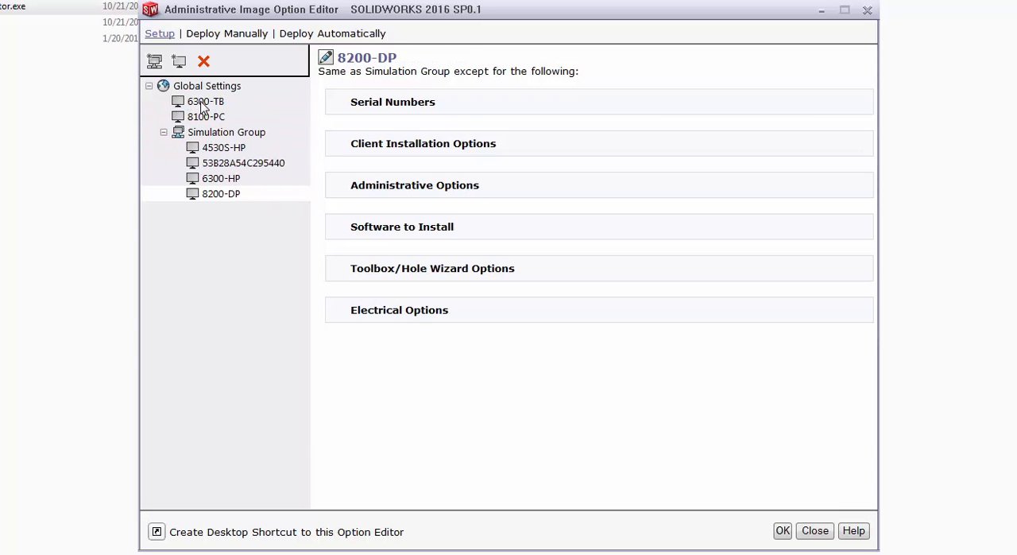
drag(203, 102, 199, 113)
click(200, 116)
click(205, 147)
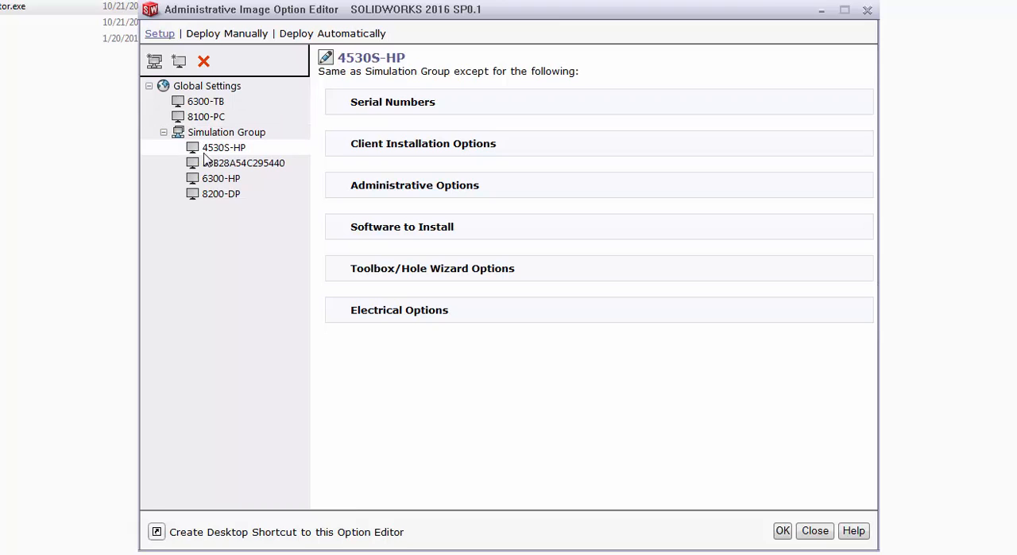
click(209, 162)
click(208, 178)
click(216, 193)
Exclude SOLIDWORKS Simulation from the software to install on the ungrouped machines 6300-TB and 8100-PC
click(213, 102)
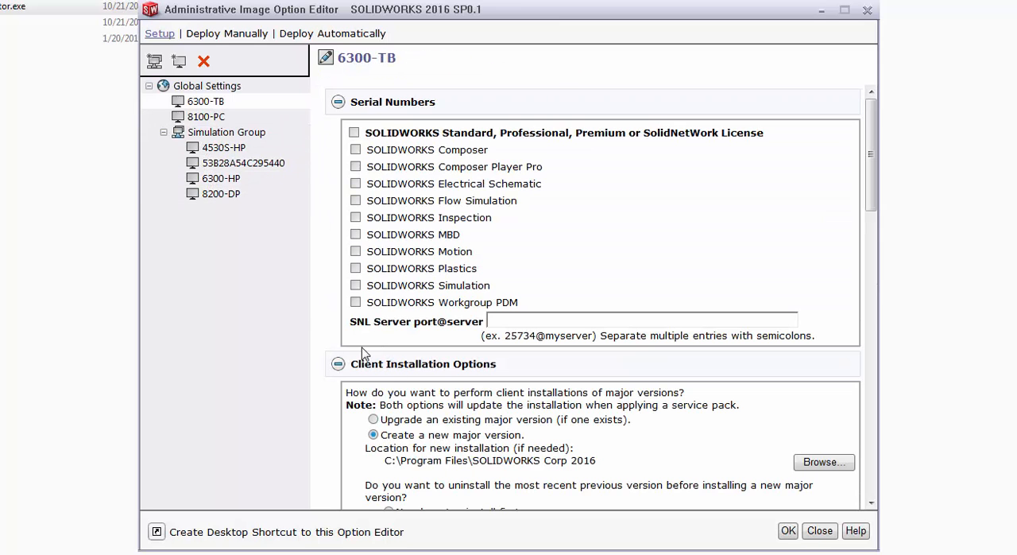
scroll(345, 329, down, 20)
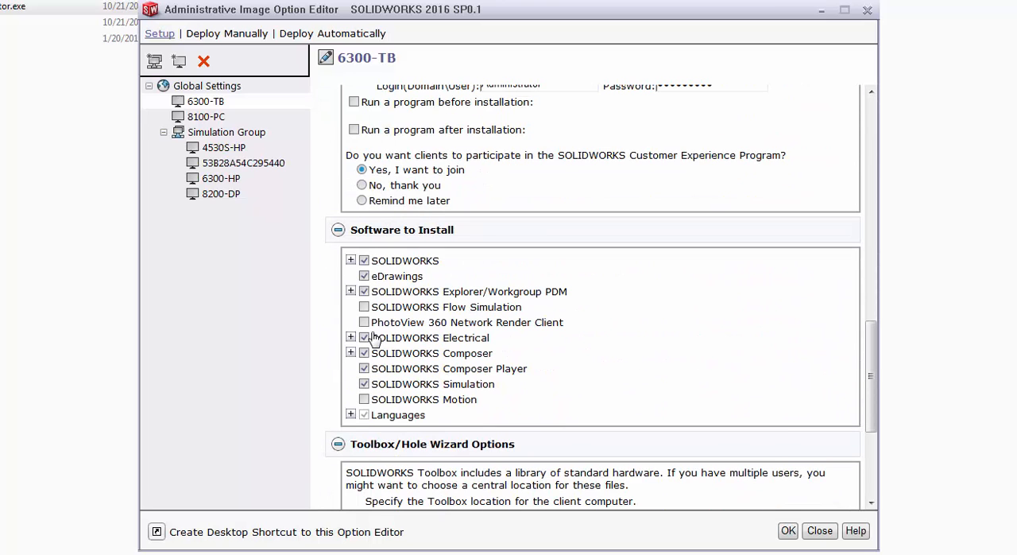
click(364, 368)
click(364, 384)
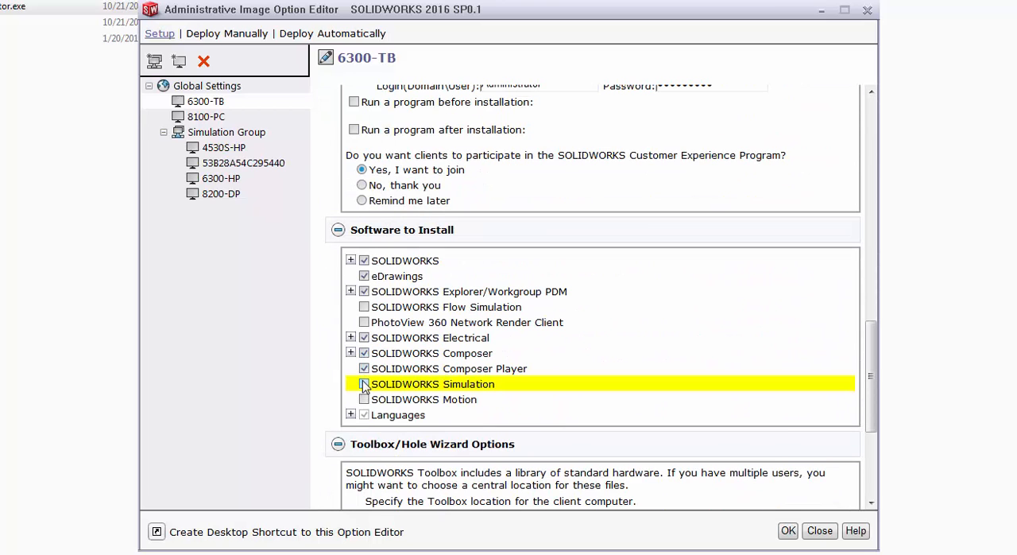
click(199, 116)
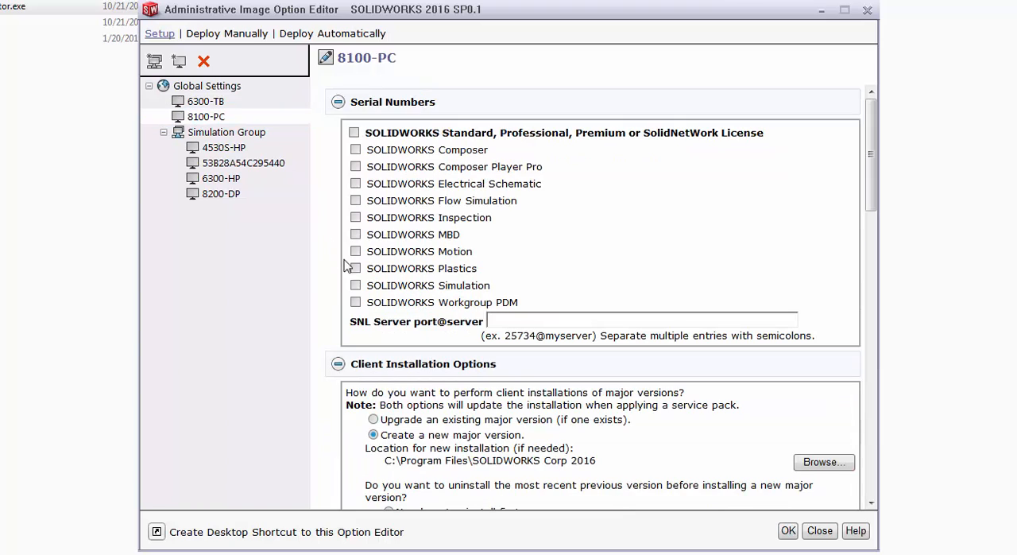
scroll(354, 274, down, 20)
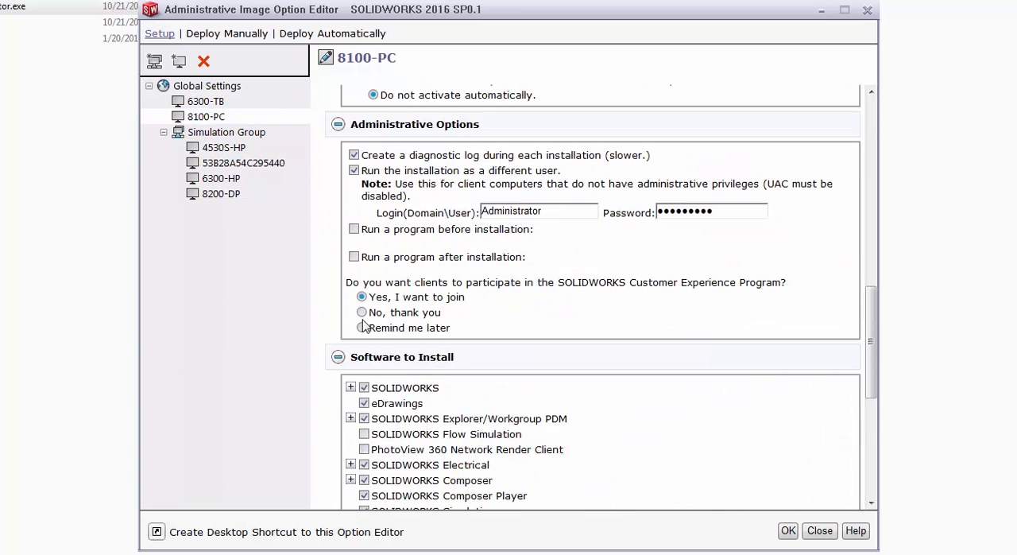
click(364, 320)
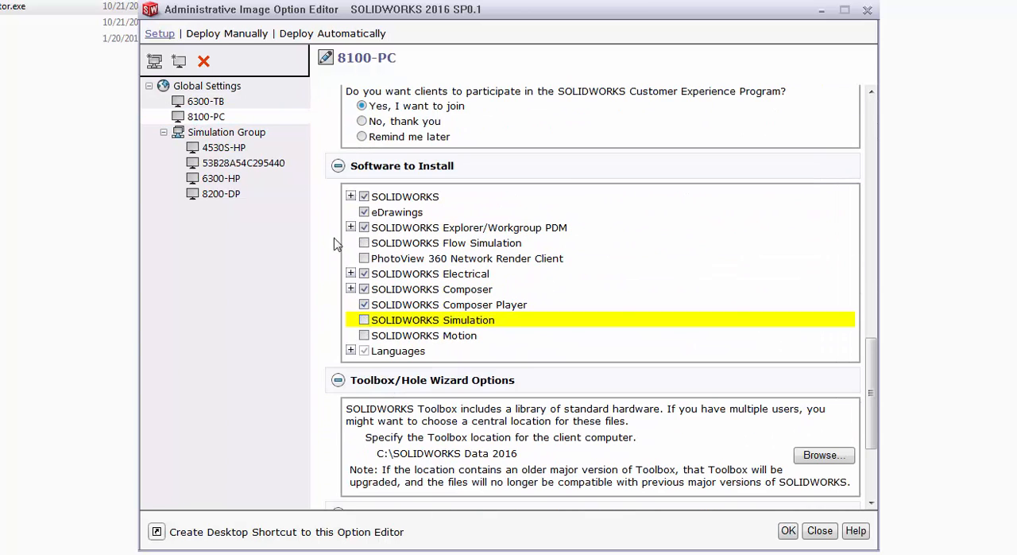
Review the option differences for 6300-TB, 8100-PC and each machine in the Simulation Group
click(208, 102)
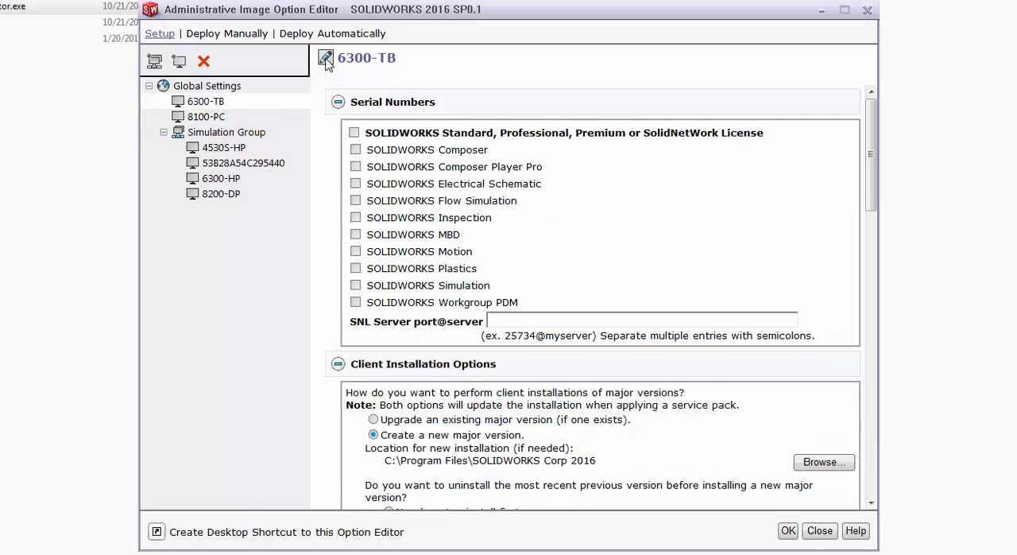
click(325, 60)
click(208, 117)
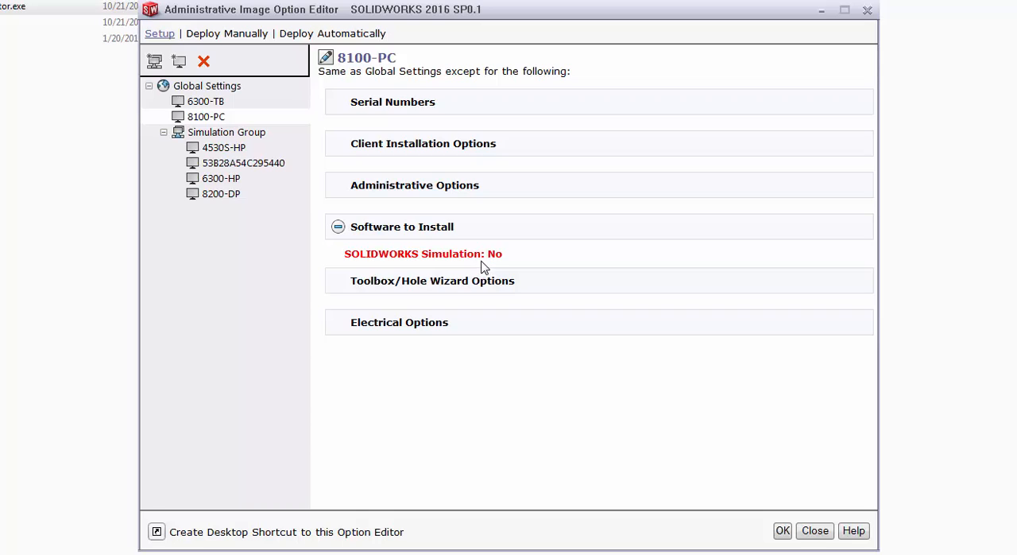
click(213, 148)
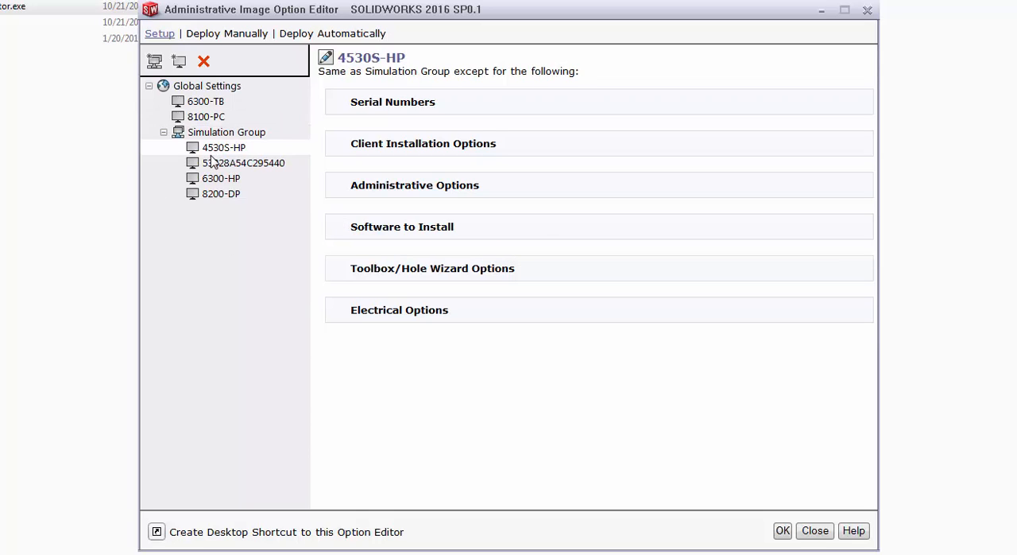
click(211, 162)
click(212, 178)
click(212, 194)
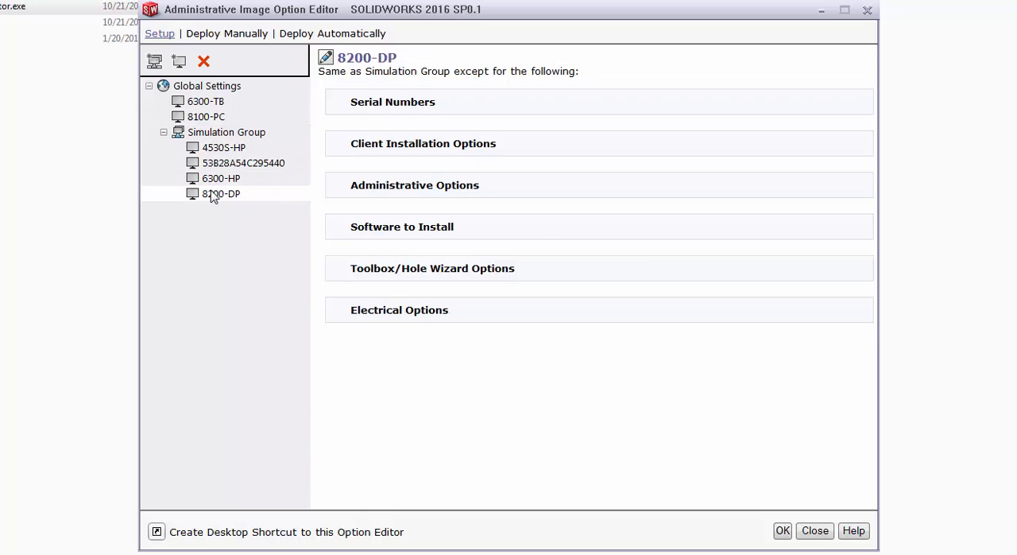
click(209, 116)
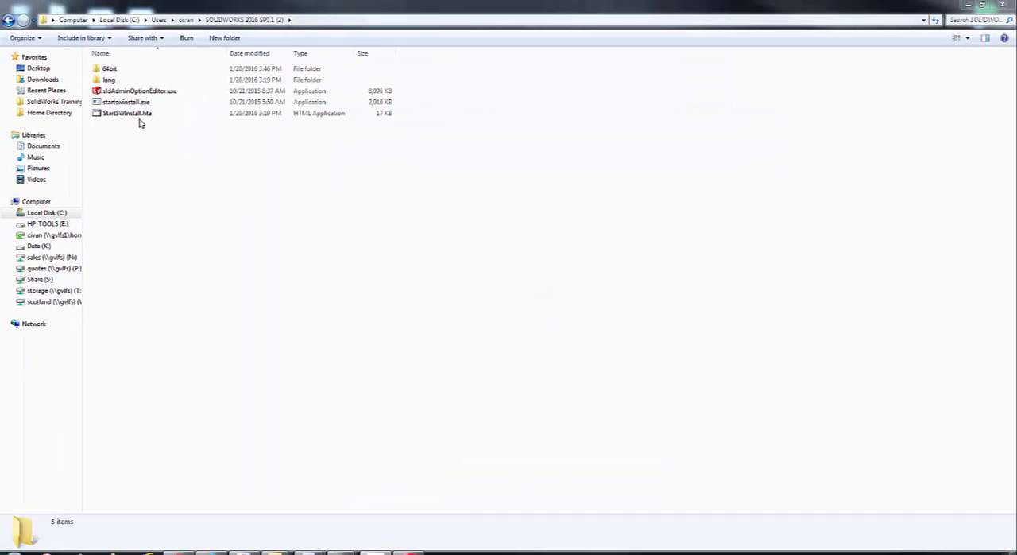
Share the SOLIDWORKS 2016 SP0.1 (2) image folder on the network with the listed owner account and close its properties
right_click(128, 150)
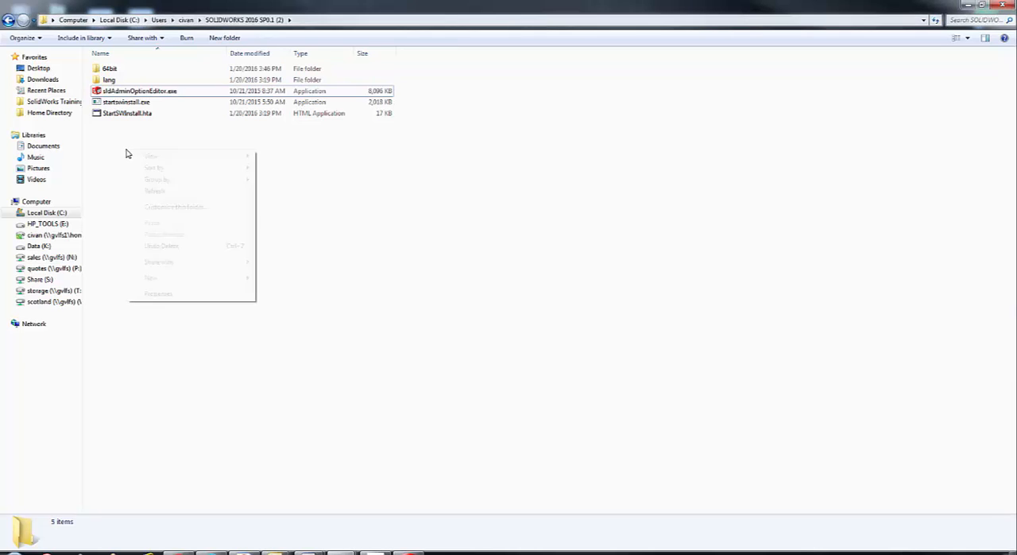
click(158, 293)
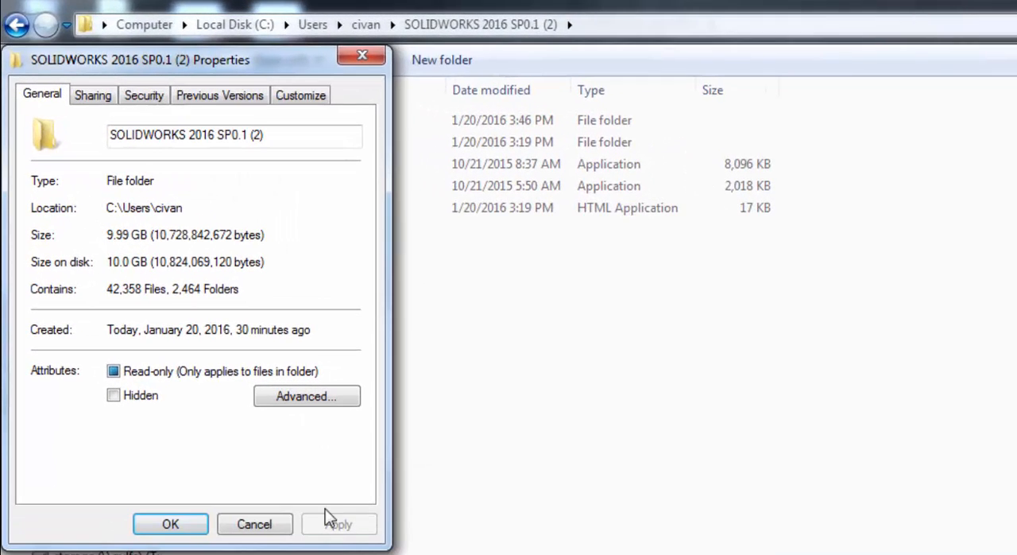
click(99, 97)
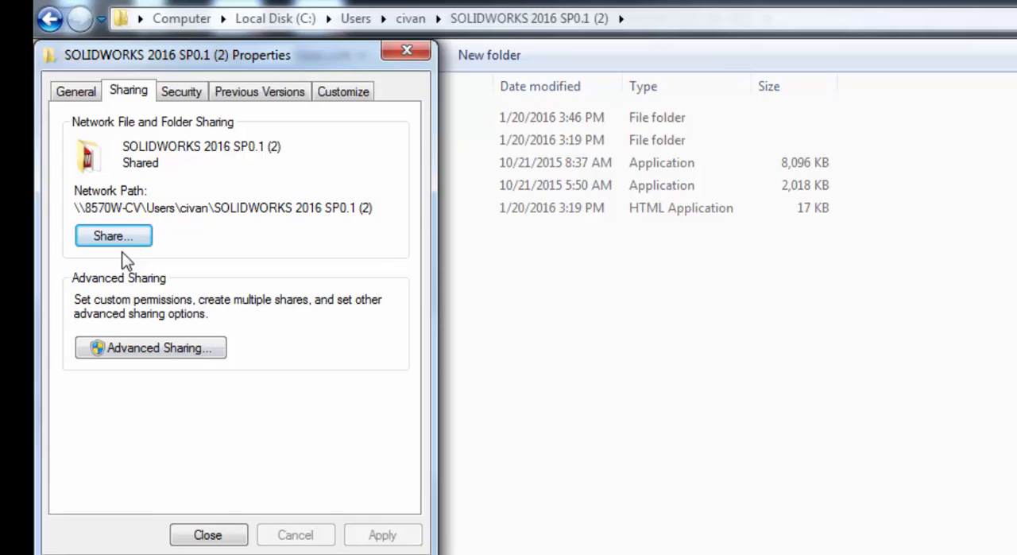
click(113, 237)
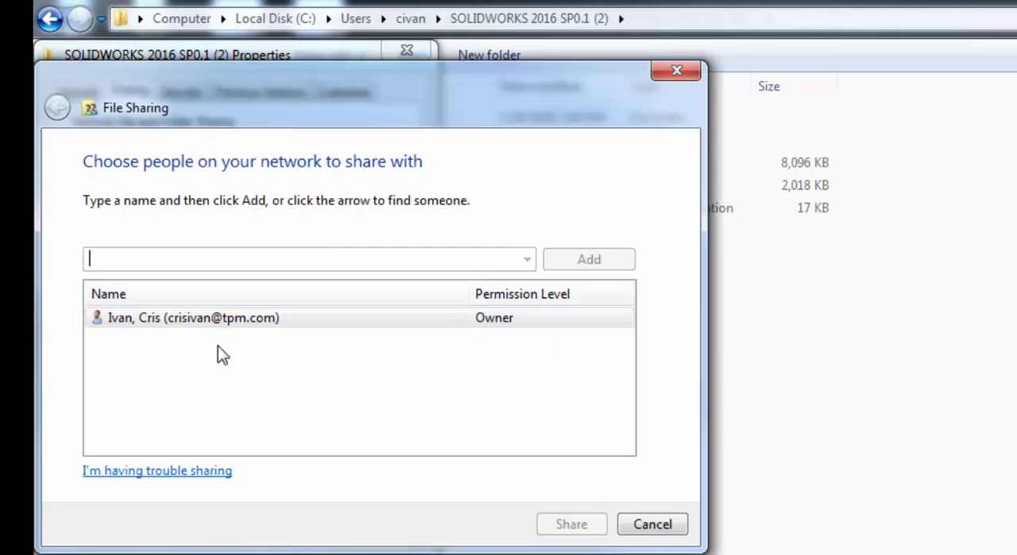
click(237, 321)
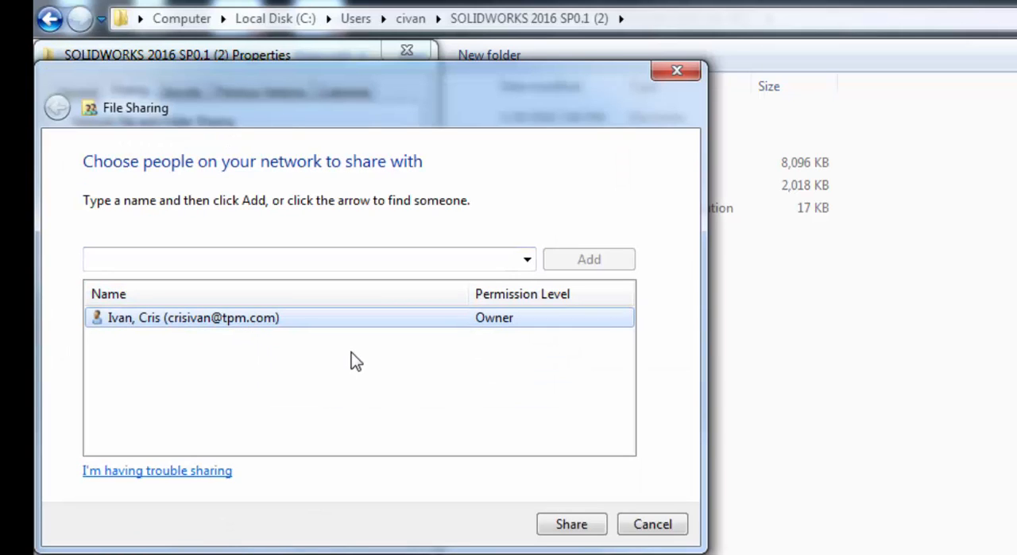
click(581, 526)
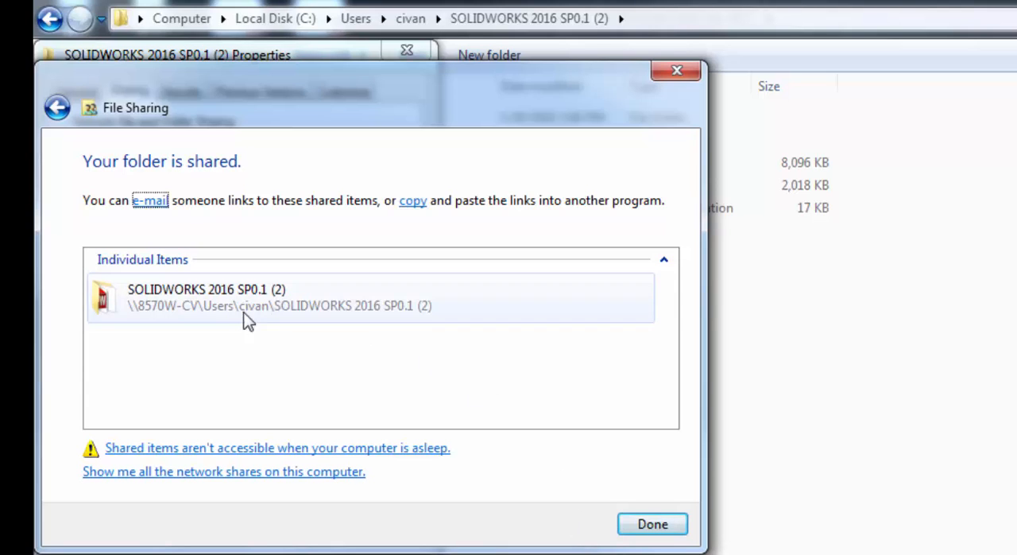
click(640, 532)
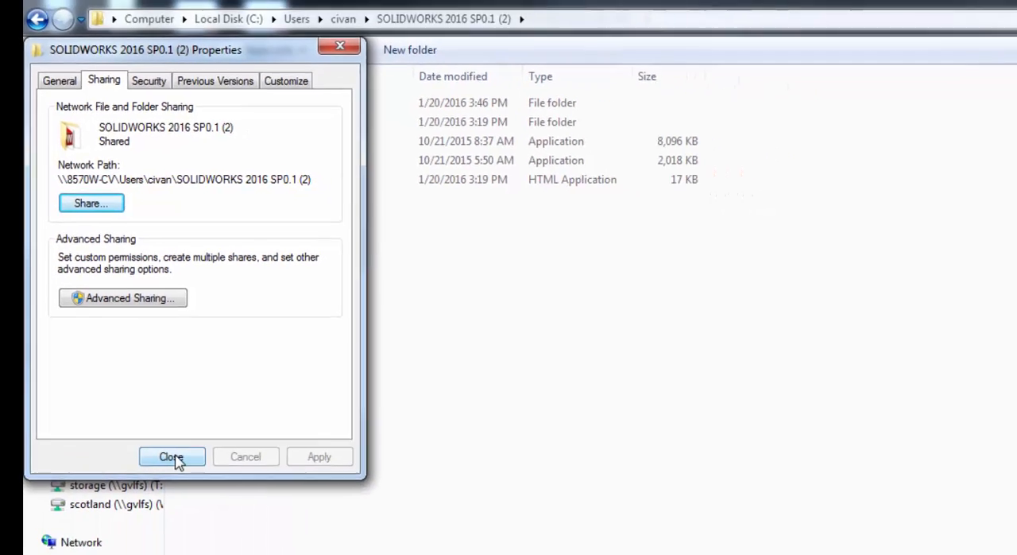
click(209, 535)
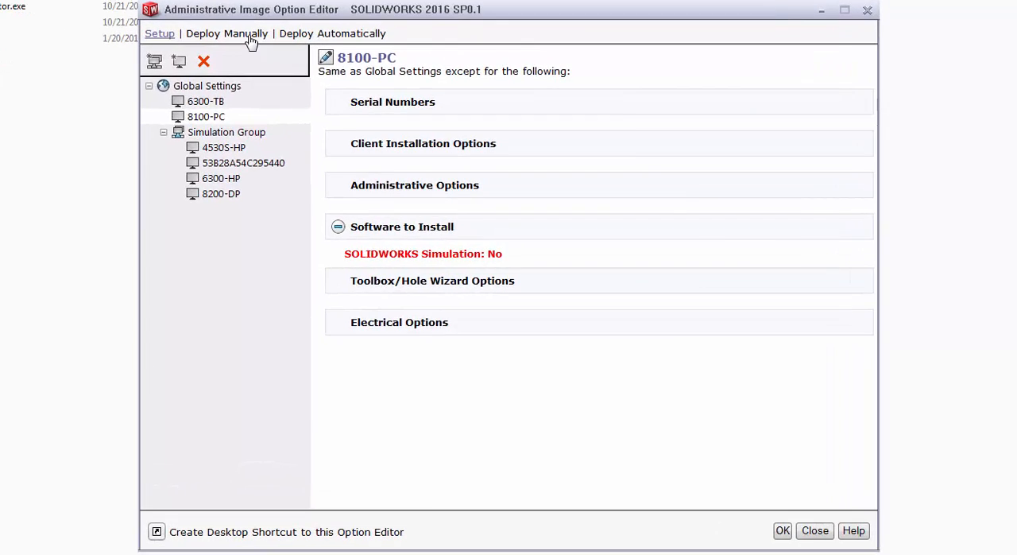
For manual deployment, make the installation available to 6300-HP from 1/21/2016 at 5:04 PM
click(261, 61)
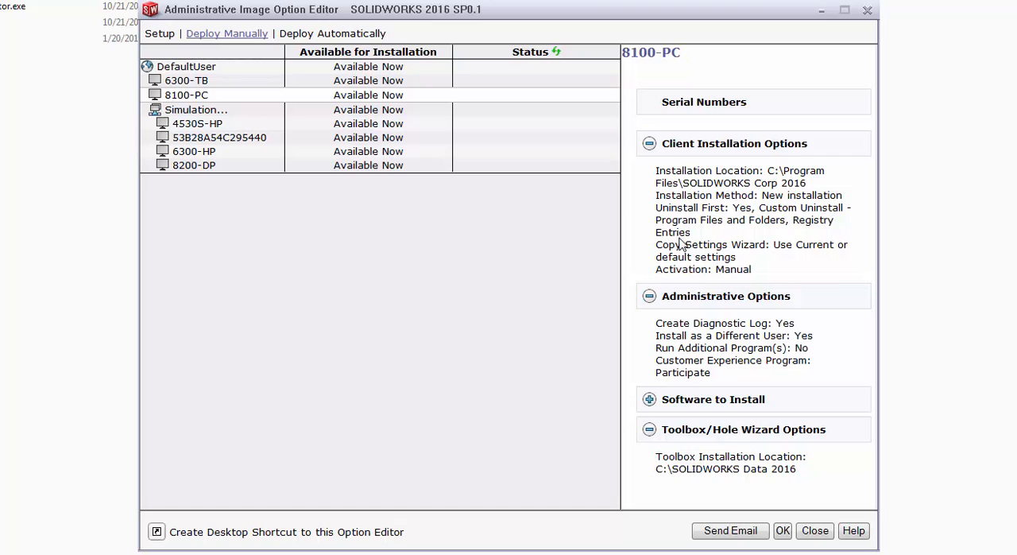
double_click(361, 152)
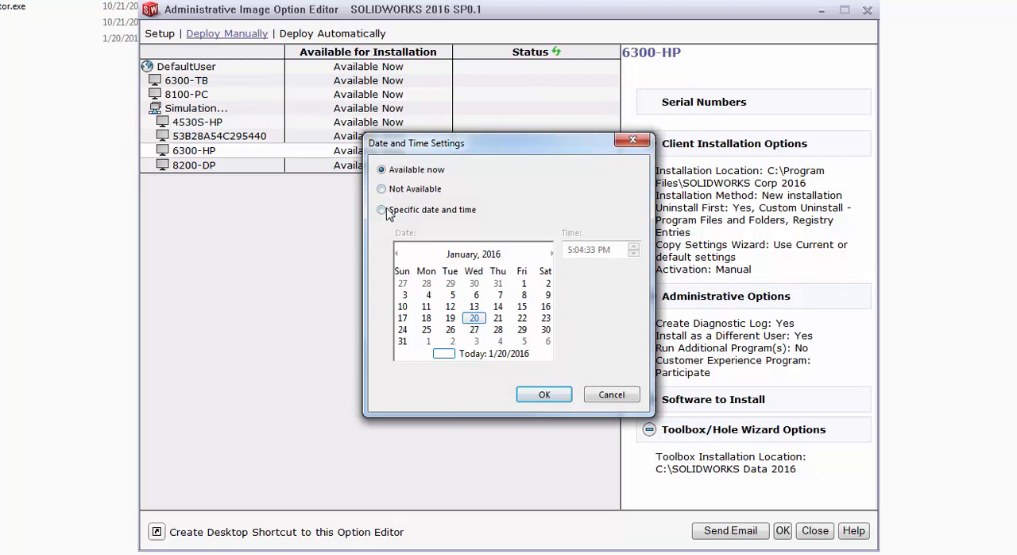
click(381, 210)
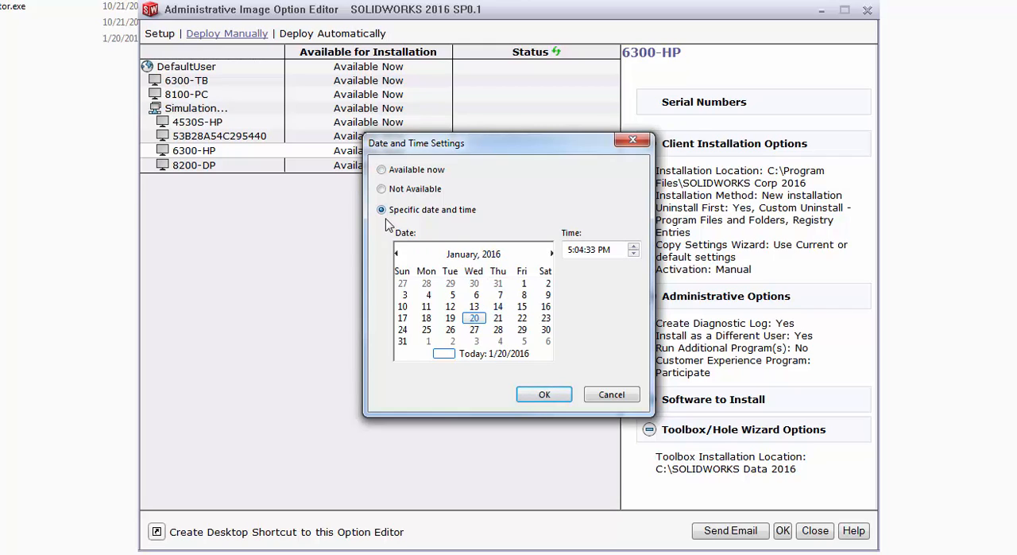
click(497, 318)
click(544, 394)
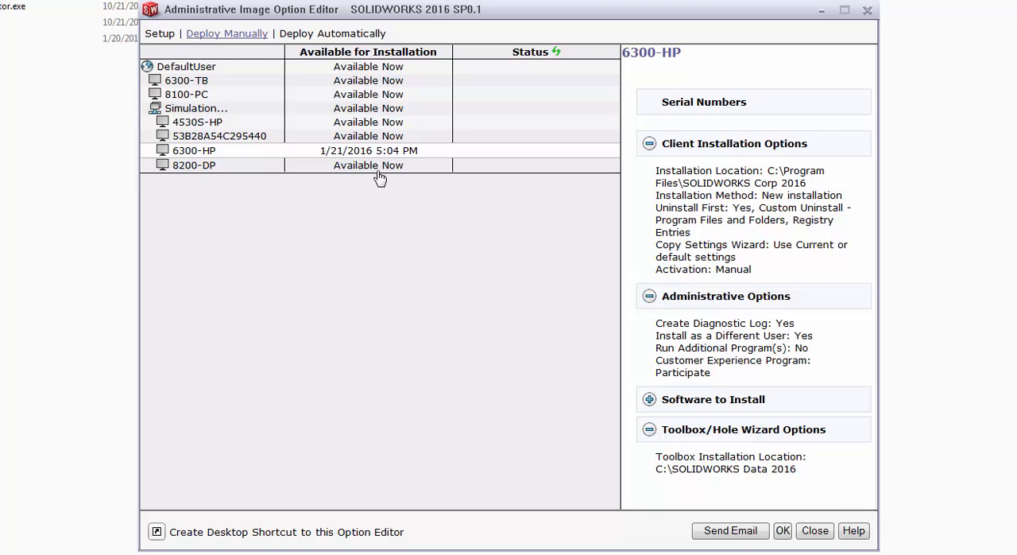
Select 6300-TB, 8100-PC and the whole Simulation Group for automatic deployment
click(327, 35)
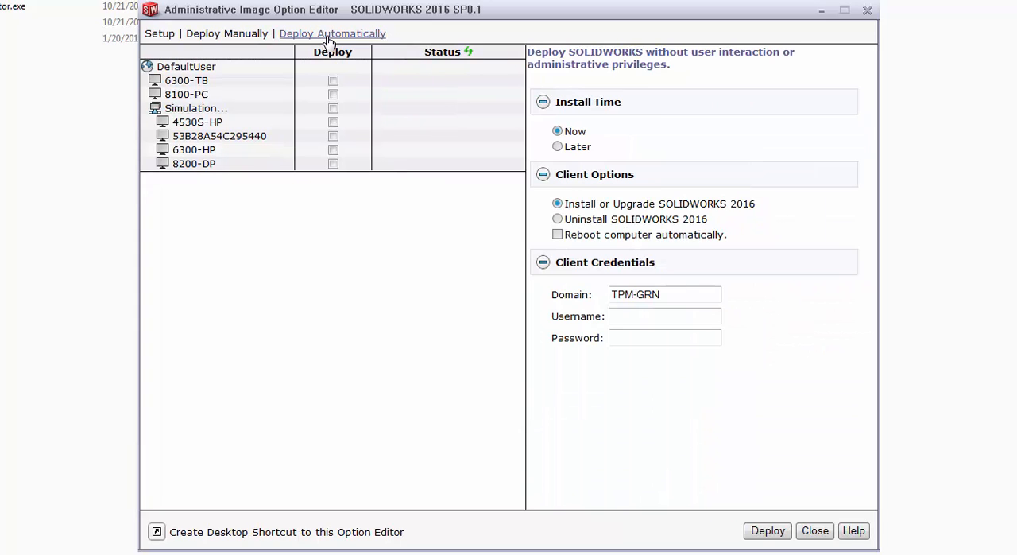
click(333, 80)
click(333, 94)
click(333, 108)
Schedule the automatic deployment for 1/28/2016 at 5:04:33 PM with the Install or Upgrade SOLIDWORKS 2016 option
click(558, 147)
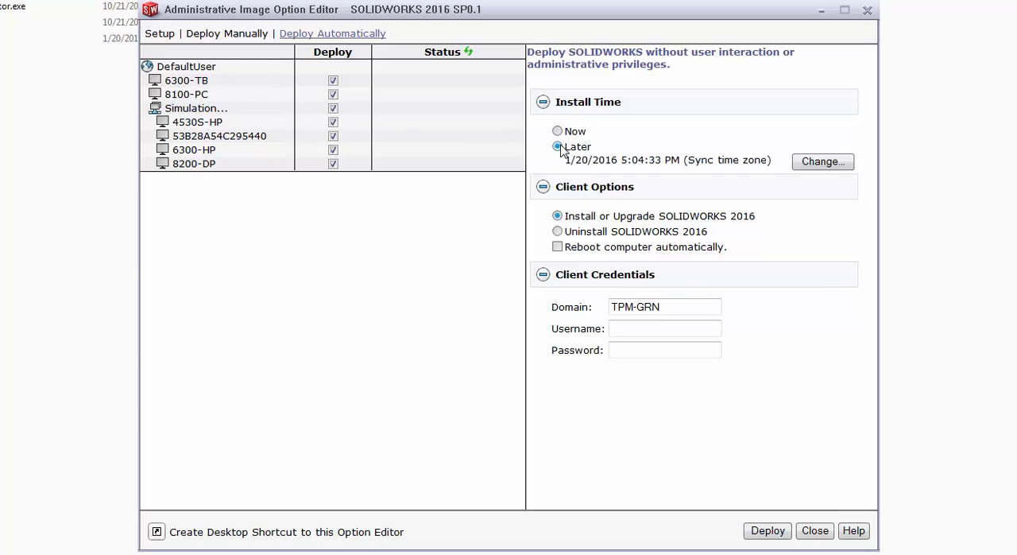
click(807, 166)
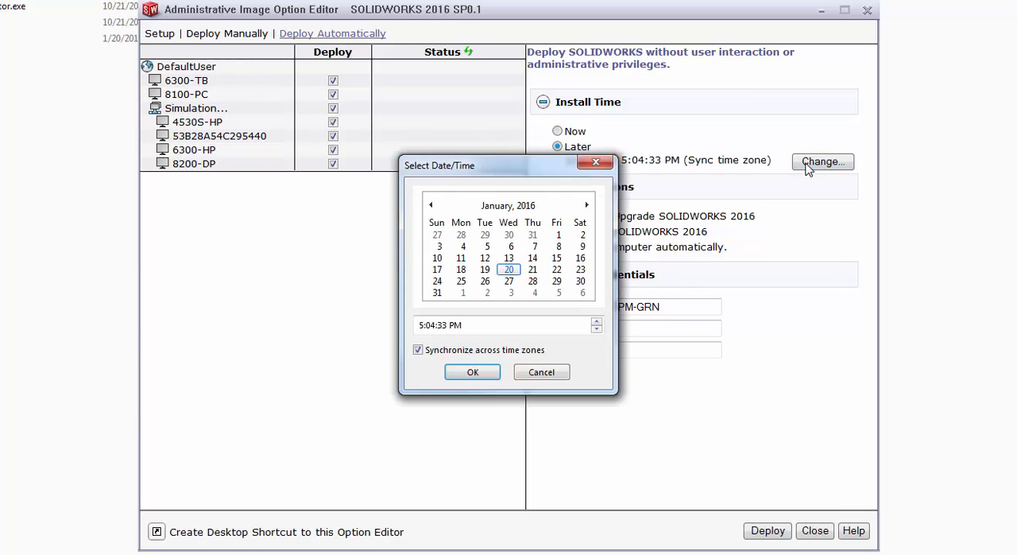
click(533, 282)
click(473, 372)
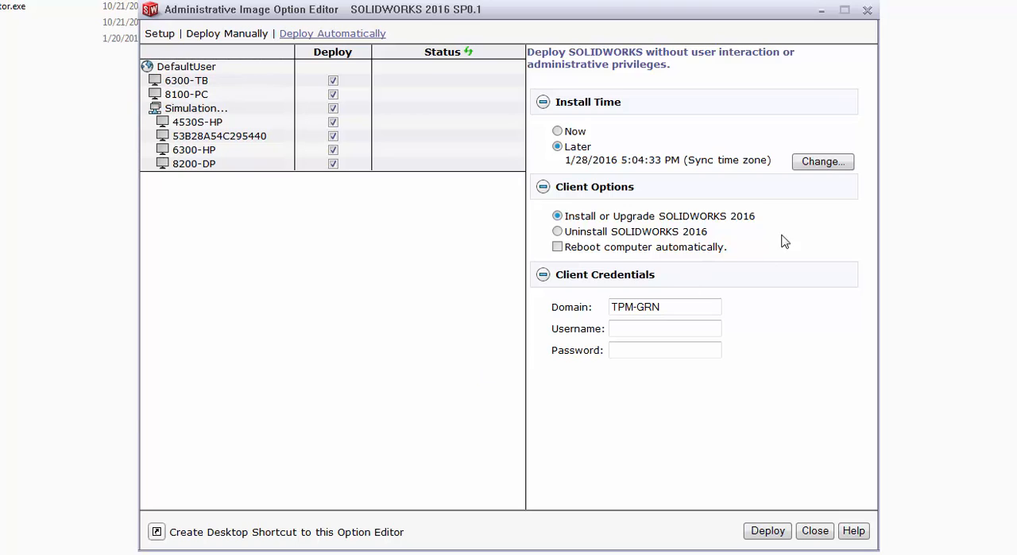
click(557, 231)
click(558, 216)
Return to the image setup, accept the settings and open StartSWInstall.hta from the image folder
click(159, 33)
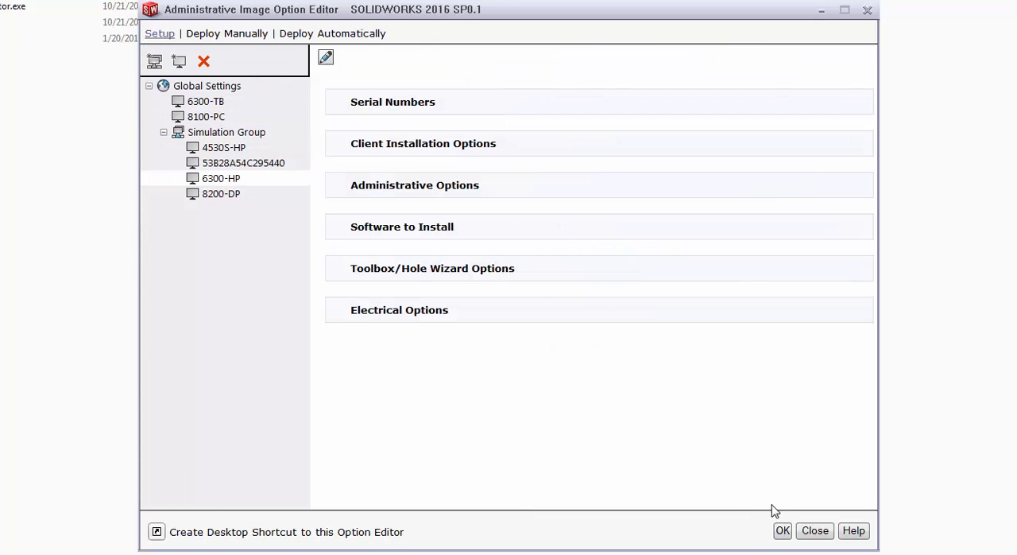
click(783, 530)
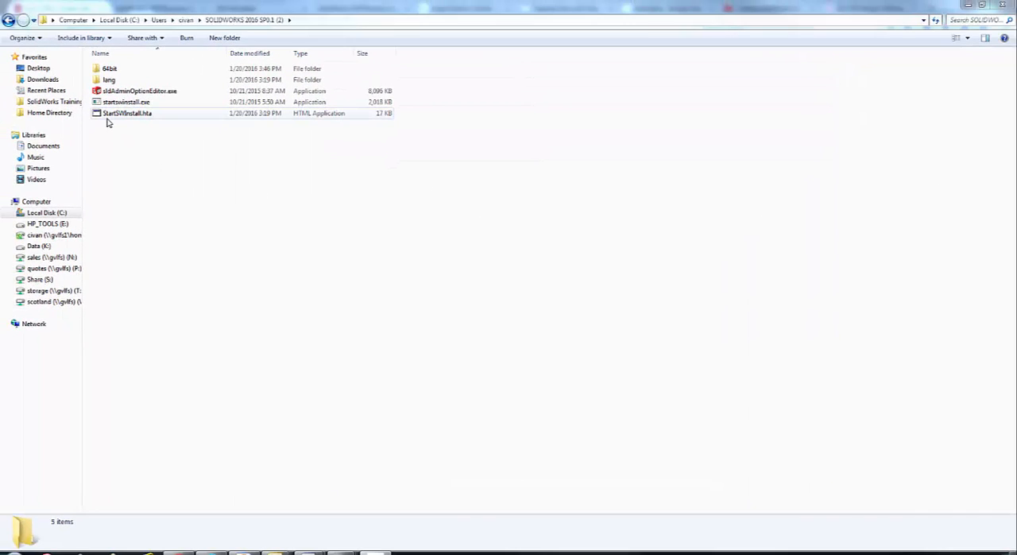
double_click(119, 113)
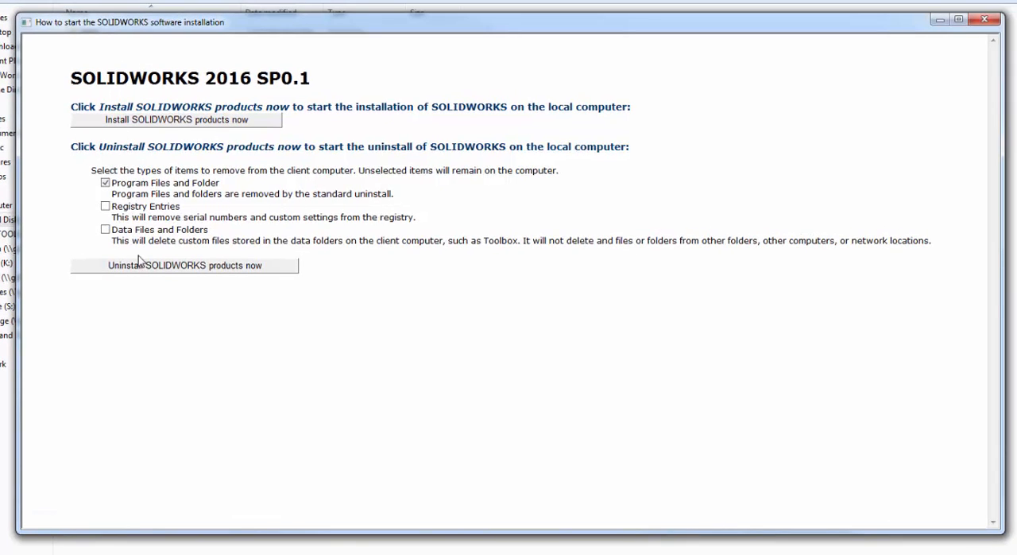
click(142, 275)
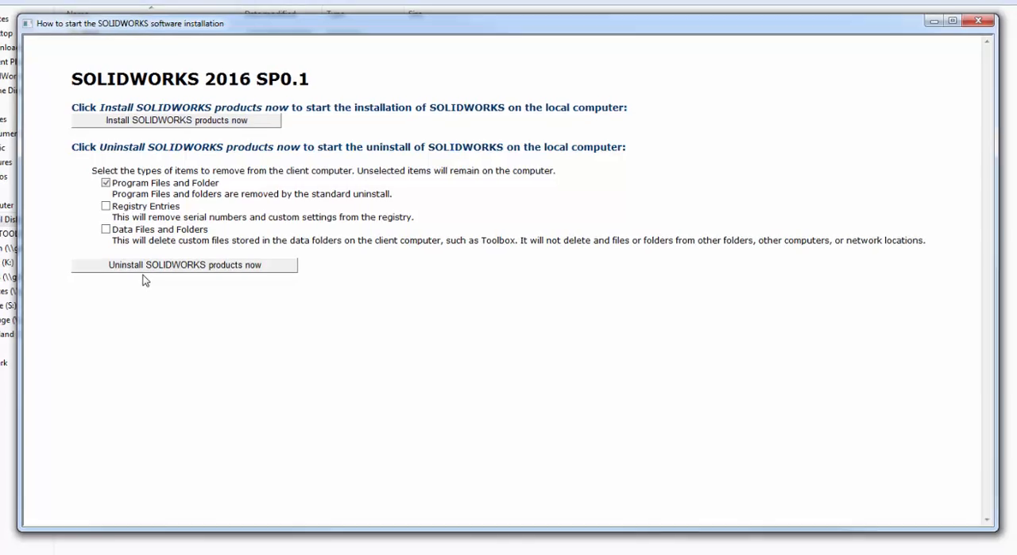